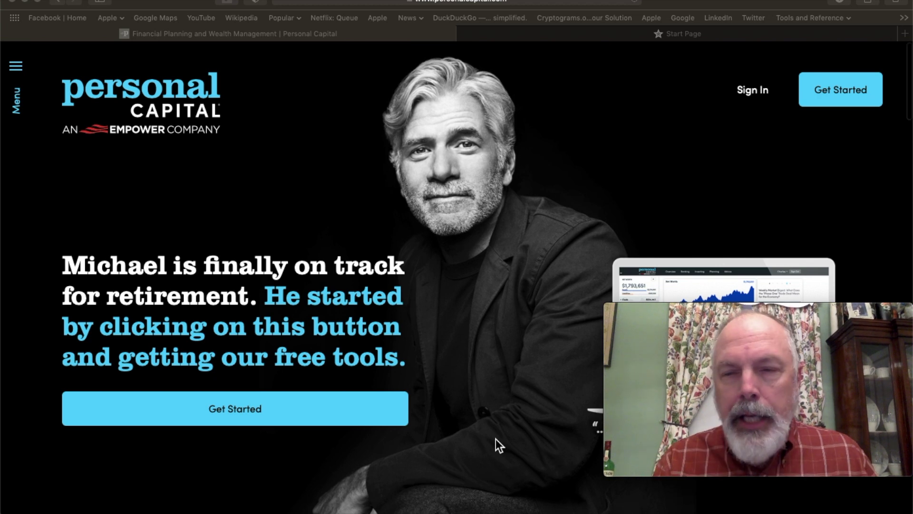
# Scroll up and down the Personal Capital homepage to review its features
pyautogui.scroll(-10, 496, 438)
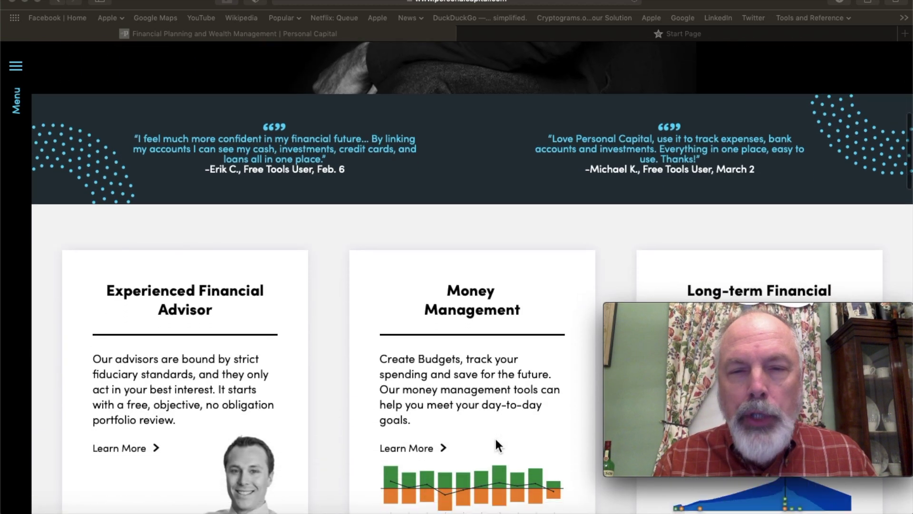
pyautogui.scroll(-5, 495, 437)
pyautogui.scroll(2, 495, 437)
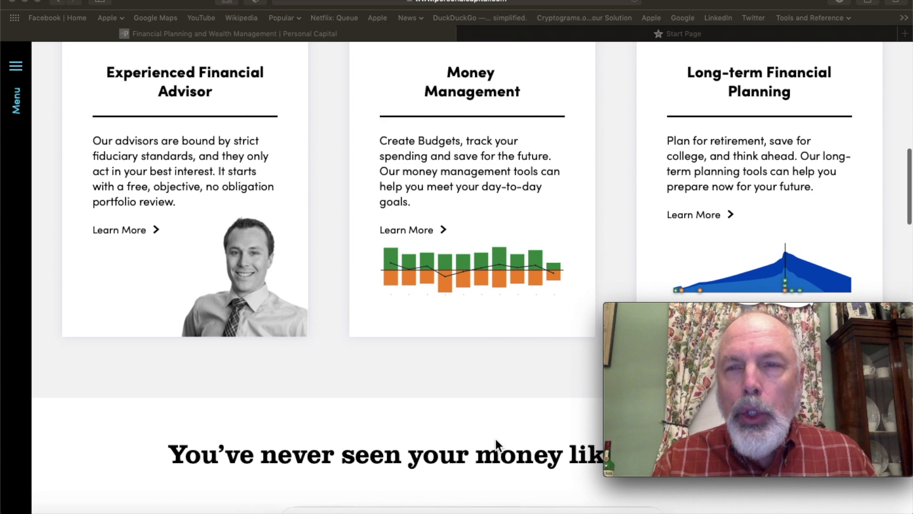
pyautogui.scroll(-1, 495, 438)
pyautogui.scroll(-8, 495, 438)
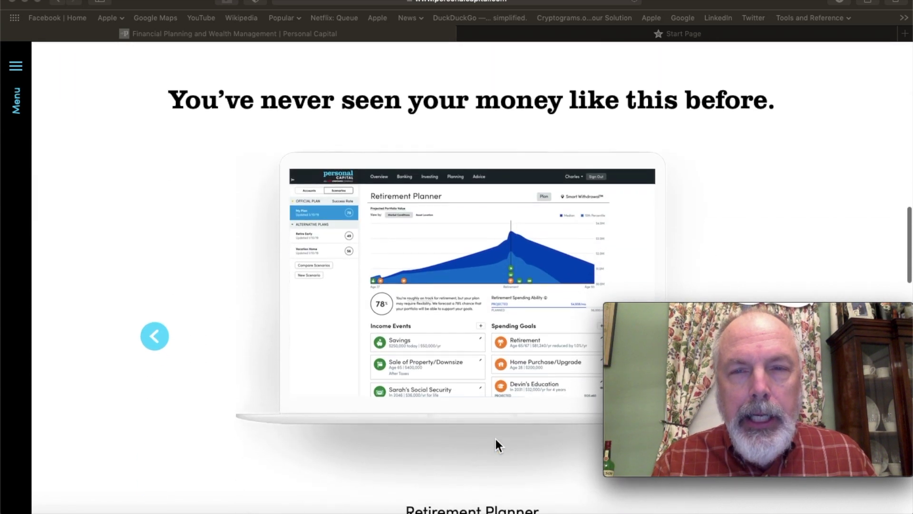
pyautogui.scroll(-12, 495, 439)
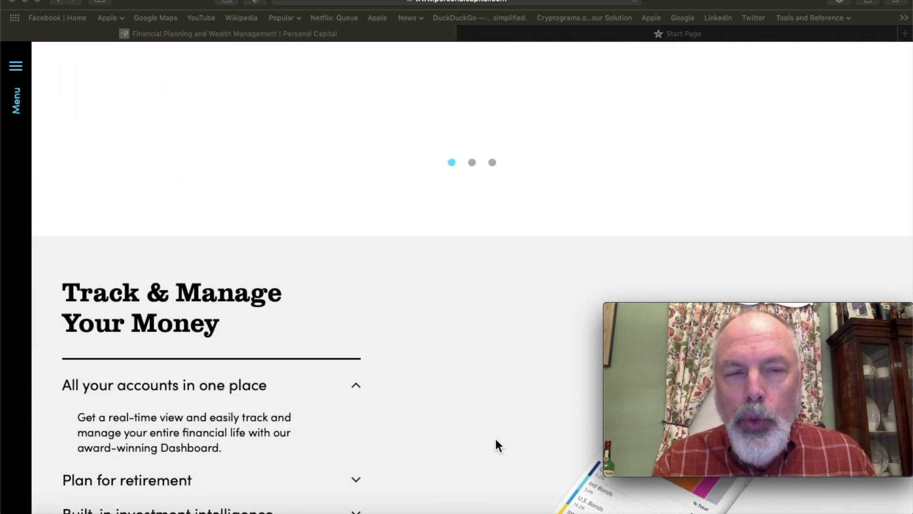
pyautogui.scroll(-12, 496, 440)
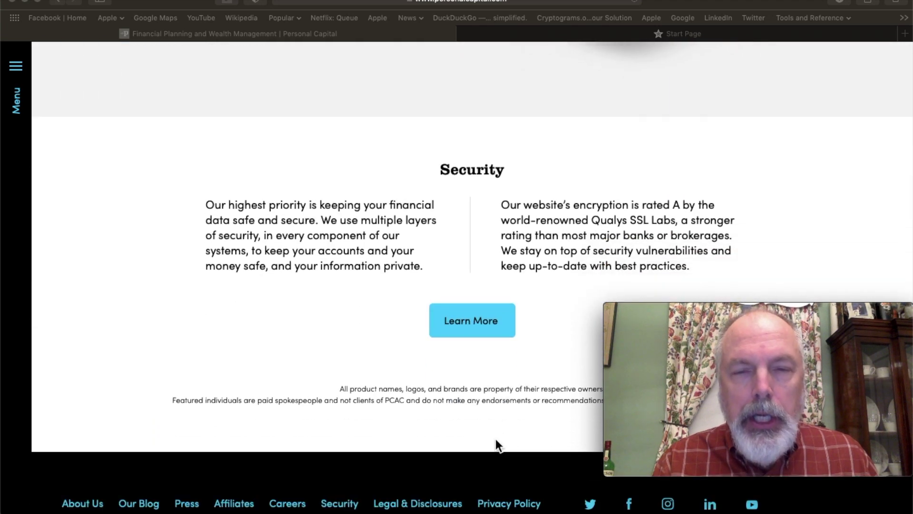
pyautogui.scroll(-4, 496, 438)
pyautogui.scroll(9, 496, 439)
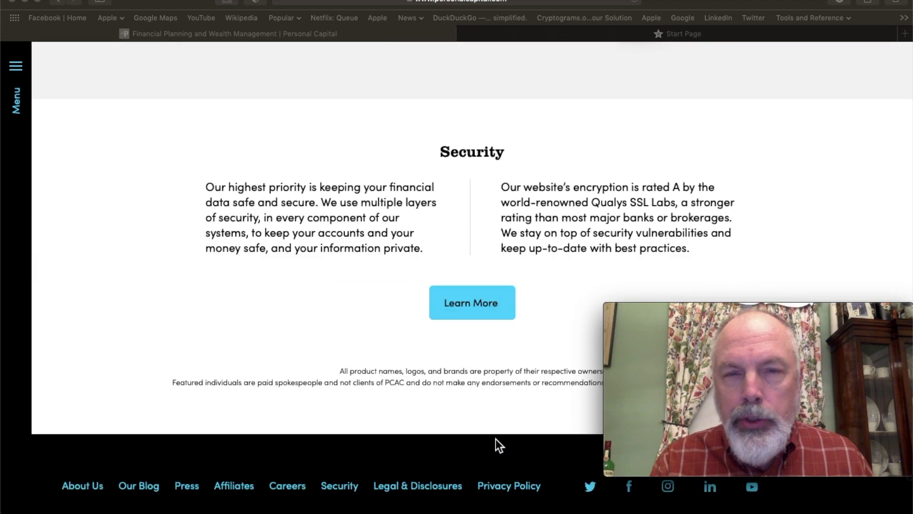
pyautogui.scroll(1, 495, 439)
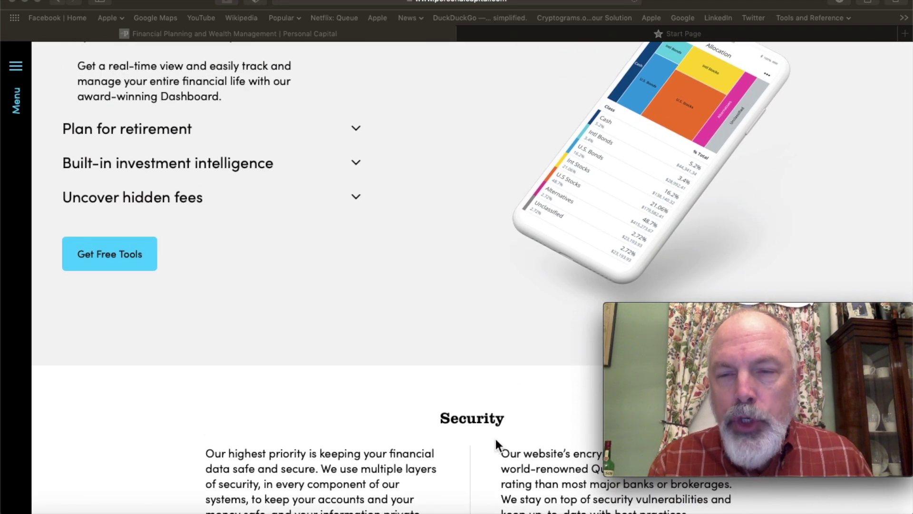
pyautogui.scroll(15, 496, 438)
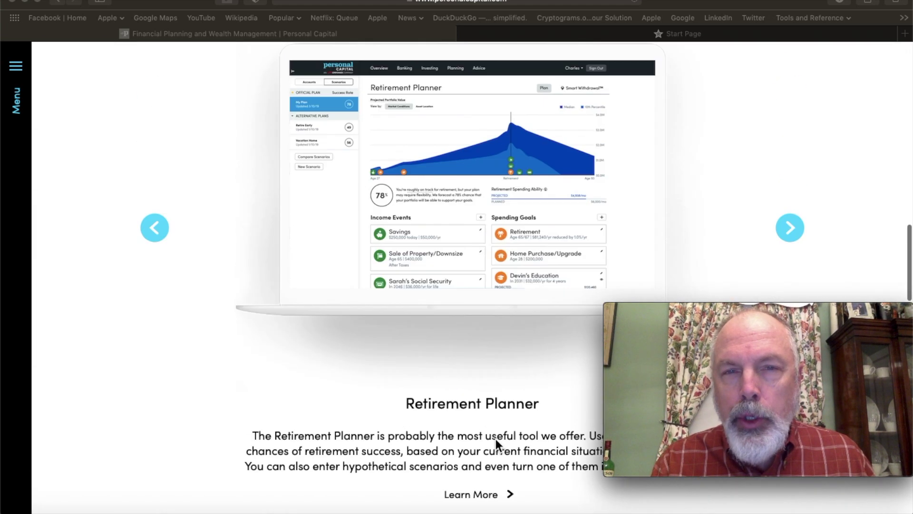
pyautogui.scroll(1, 496, 438)
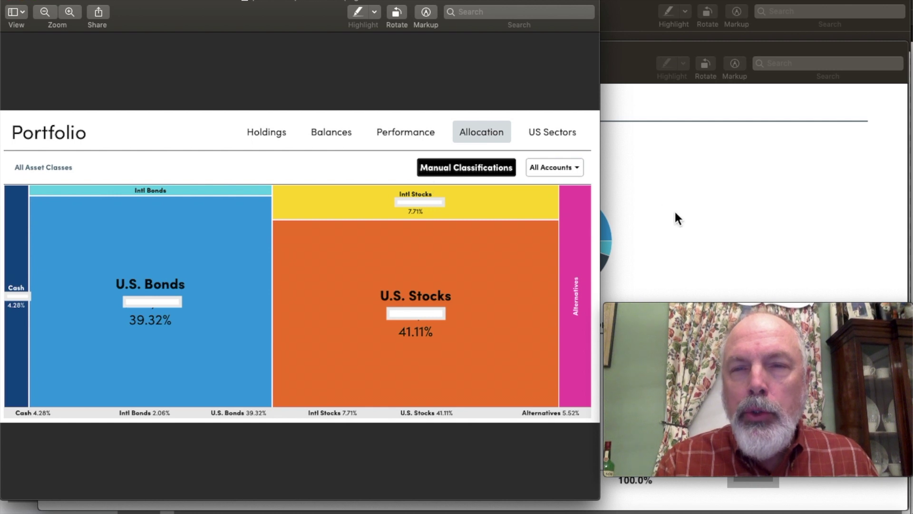
# Bring the schwaballocation.png out-of-balance asset allocation image to the front in Preview
pyautogui.click(638, 58)
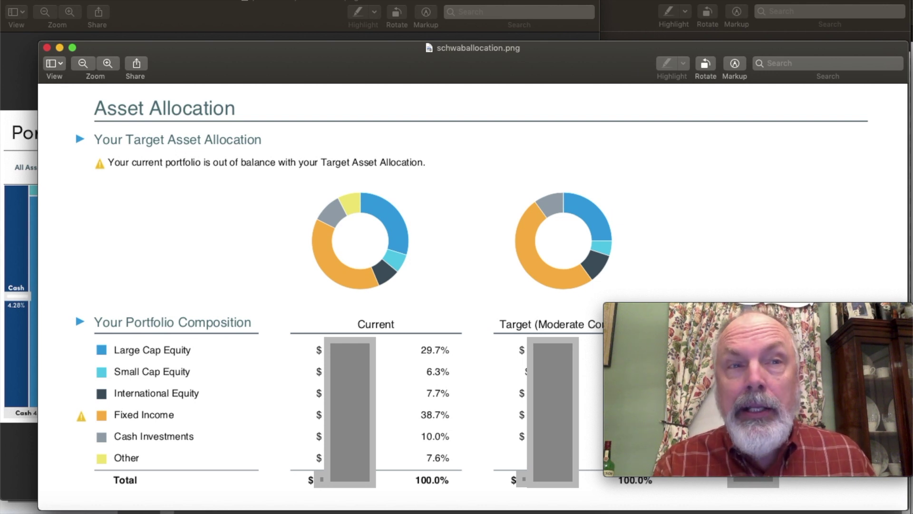
# Show the Quickenoverview.png Quicken Investing screenshot from Preview's Window menu
pyautogui.click(233, 1)
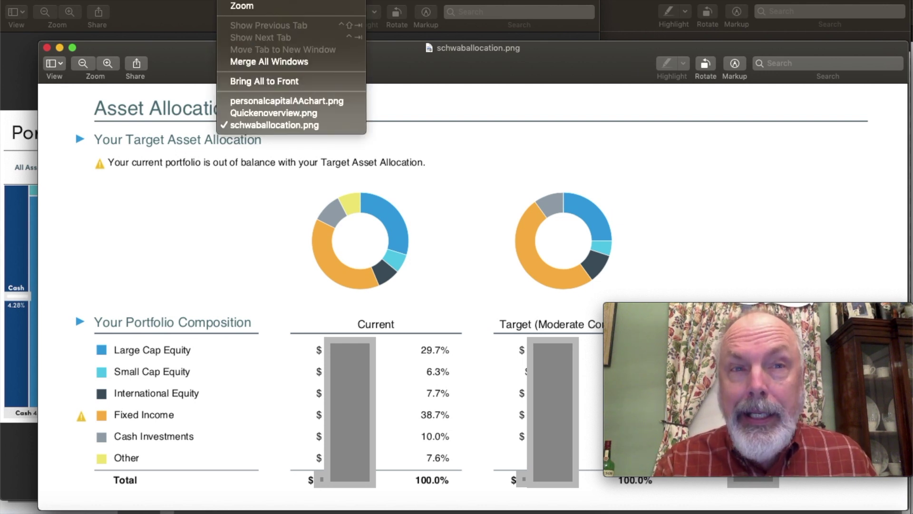
pyautogui.click(284, 114)
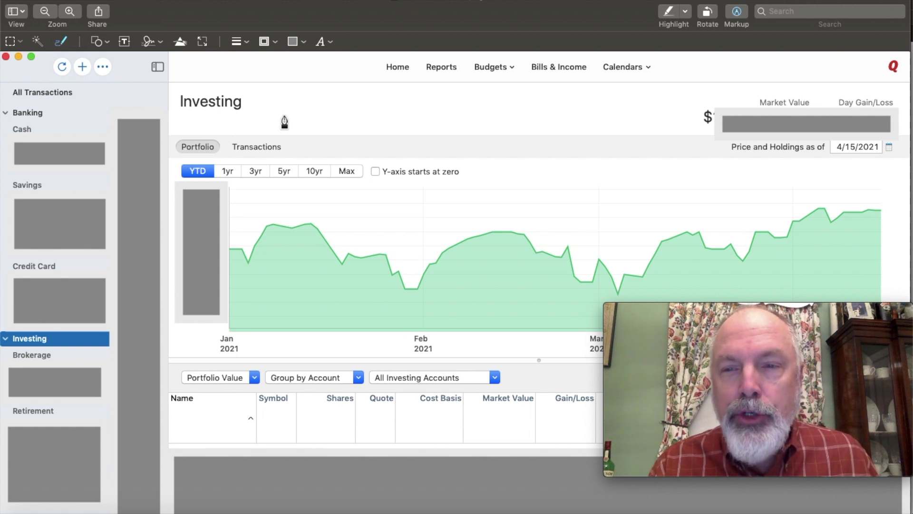
pyautogui.scroll(1, 605, 199)
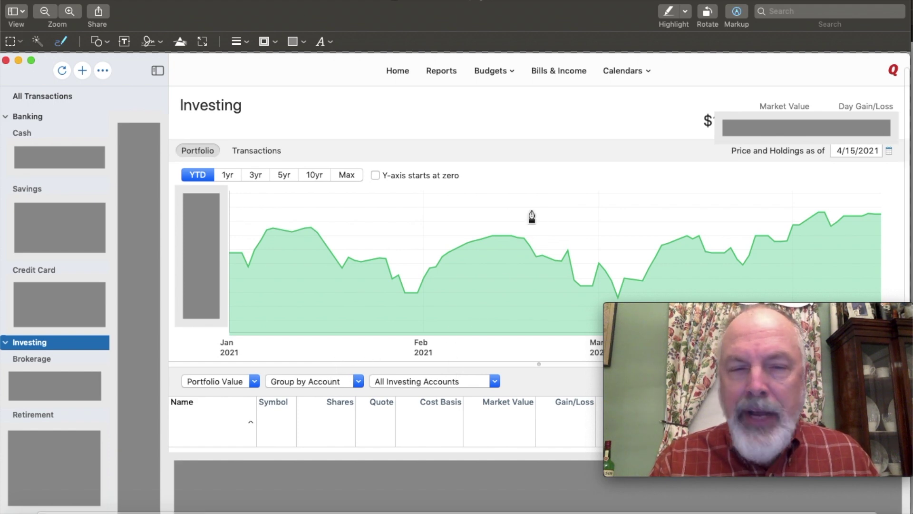
pyautogui.scroll(-5, 531, 217)
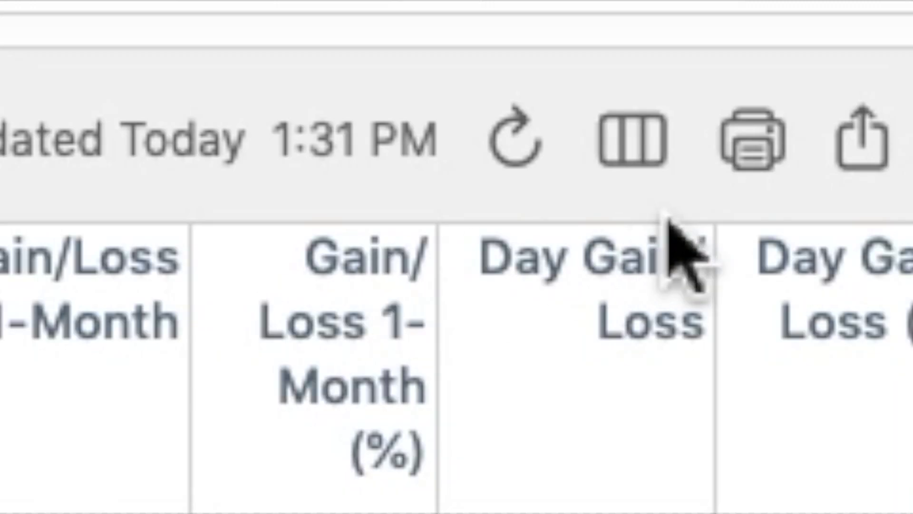
# Export Quicken's investing holdings table to the clipboard and return to the Numbers workbook
pyautogui.click(874, 160)
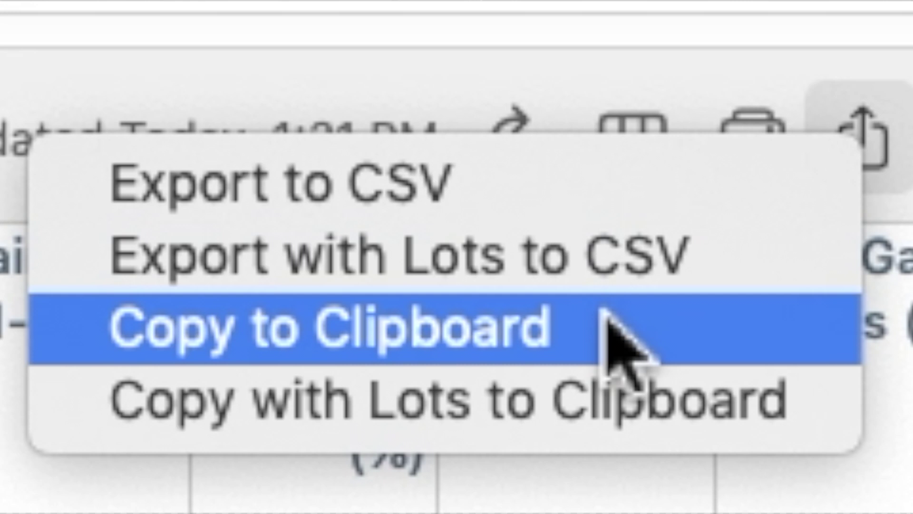
pyautogui.click(606, 321)
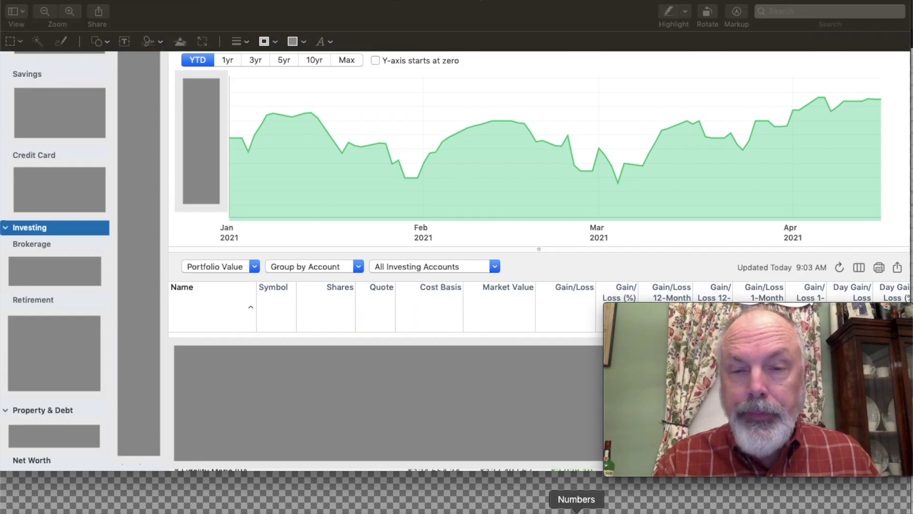
pyautogui.click(572, 508)
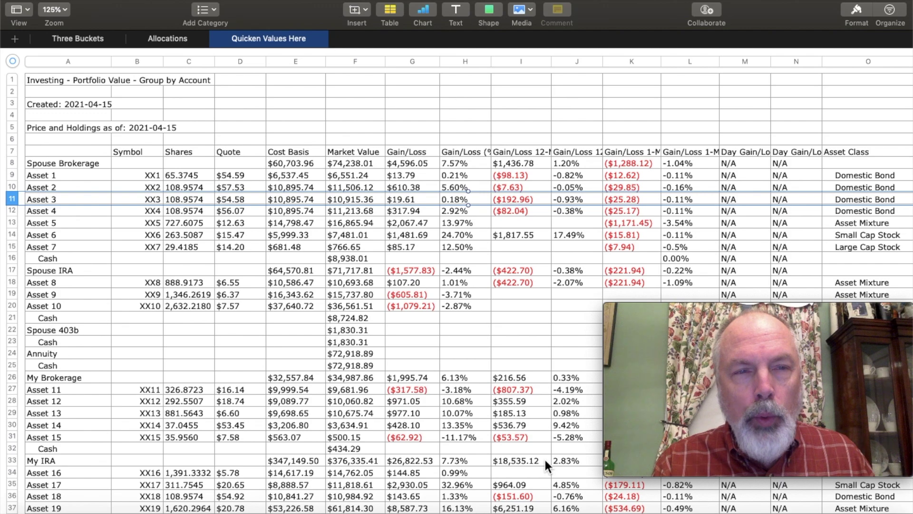
pyautogui.scroll(2, 431, 431)
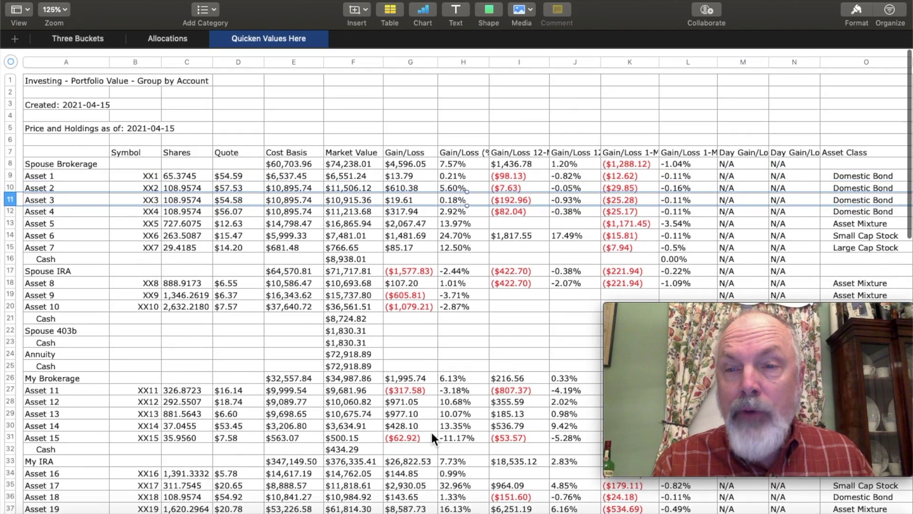
pyautogui.scroll(-1, 432, 432)
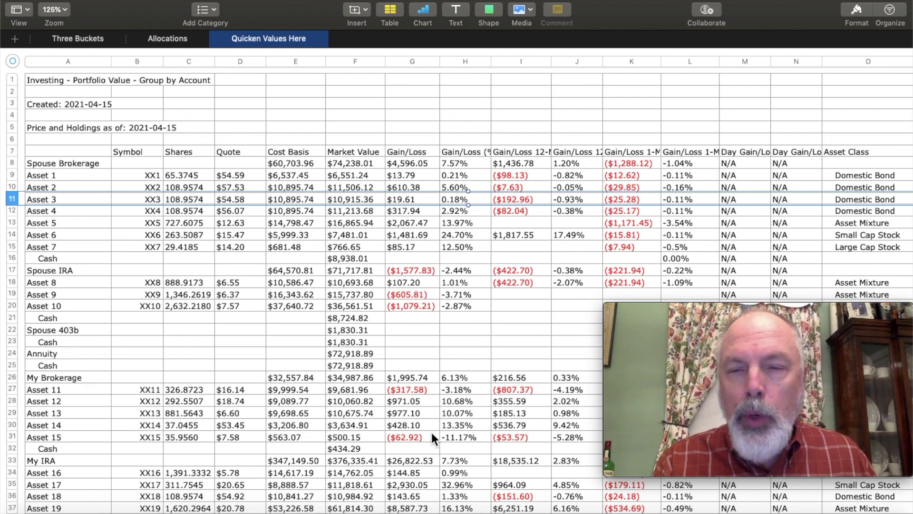
# On the Allocations sheet, confirm A1 references Quicken Values Here::Table 1::A1
pyautogui.click(180, 39)
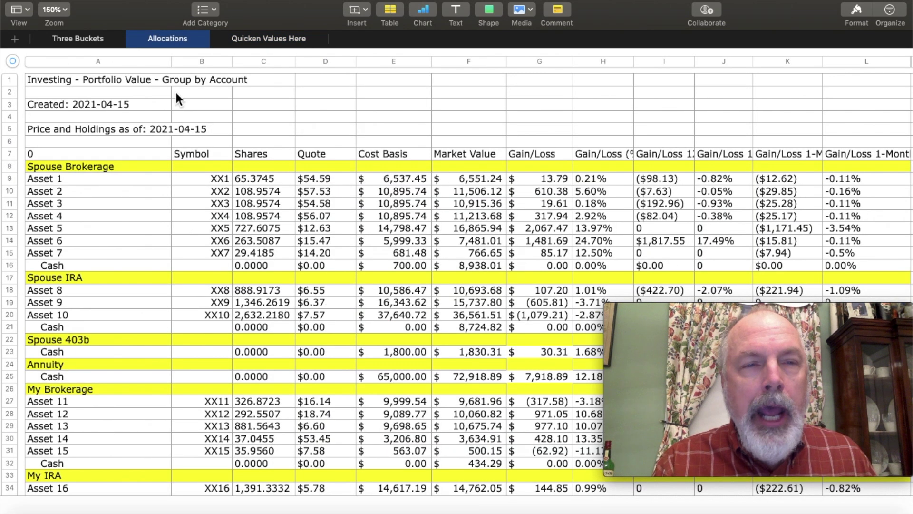
pyautogui.click(91, 79)
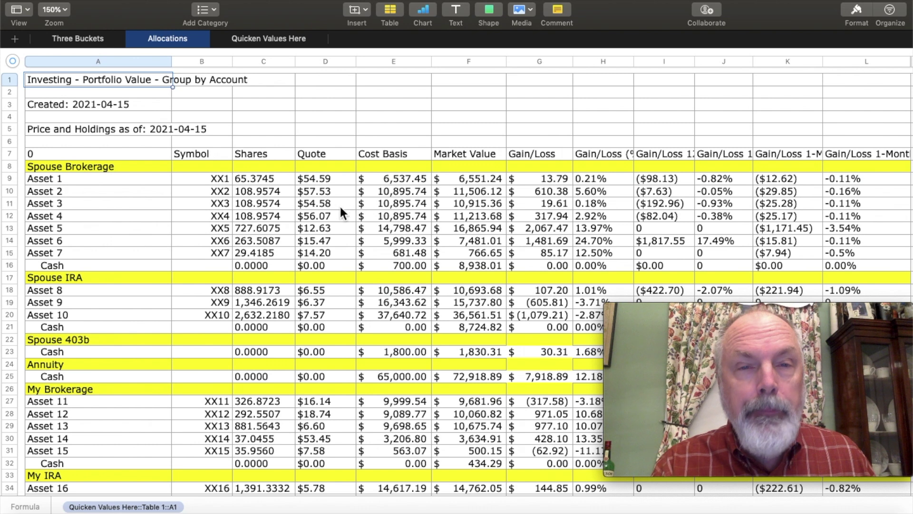
pyautogui.hscroll(5, 388, 246)
pyautogui.hscroll(1, 388, 247)
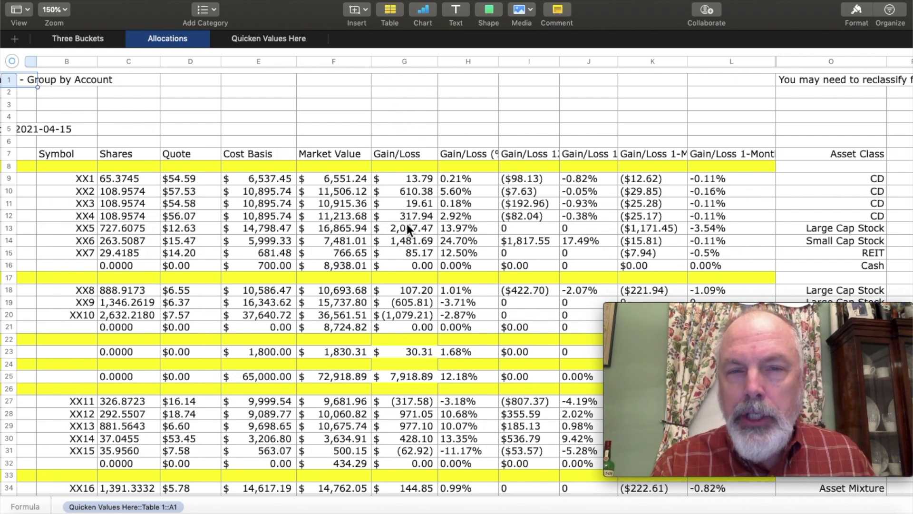
pyautogui.hscroll(-2, 371, 145)
pyautogui.hscroll(10, 371, 146)
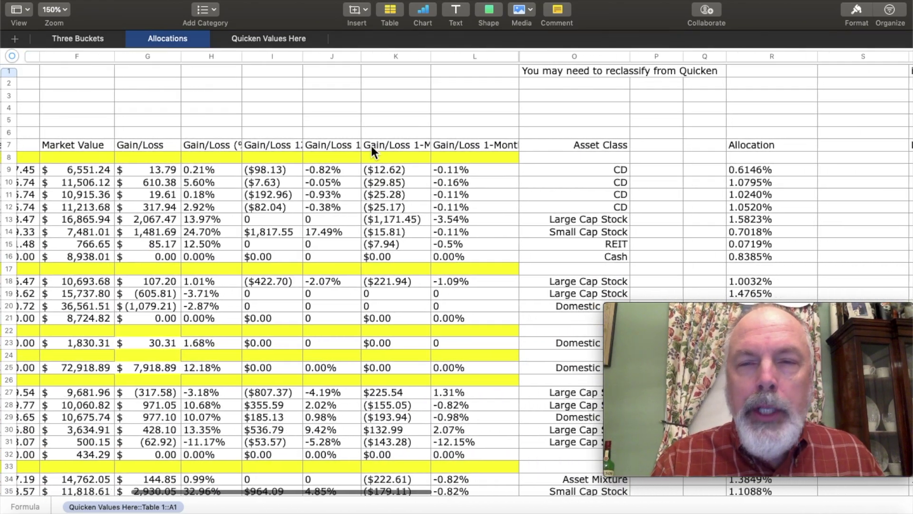
pyautogui.hscroll(2, 370, 146)
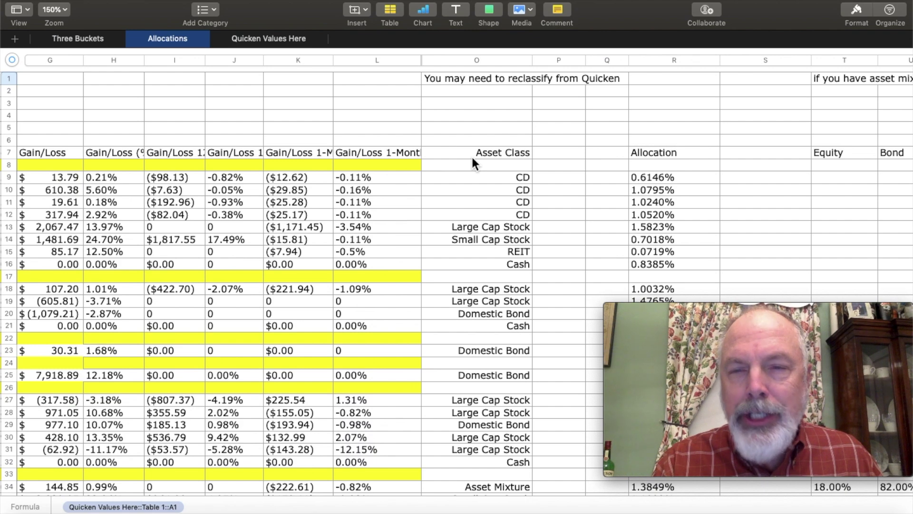
pyautogui.click(290, 38)
pyautogui.hscroll(2, 506, 209)
pyautogui.hscroll(2, 506, 209)
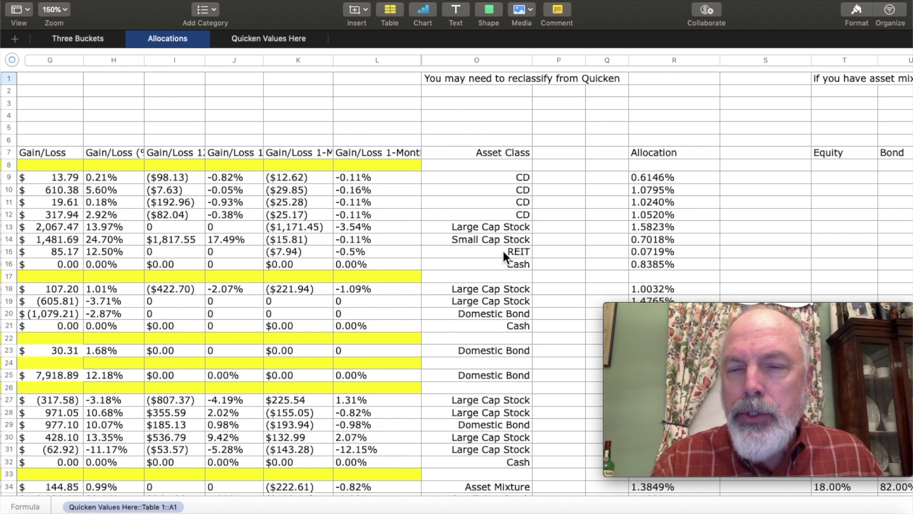
pyautogui.scroll(-2, 503, 251)
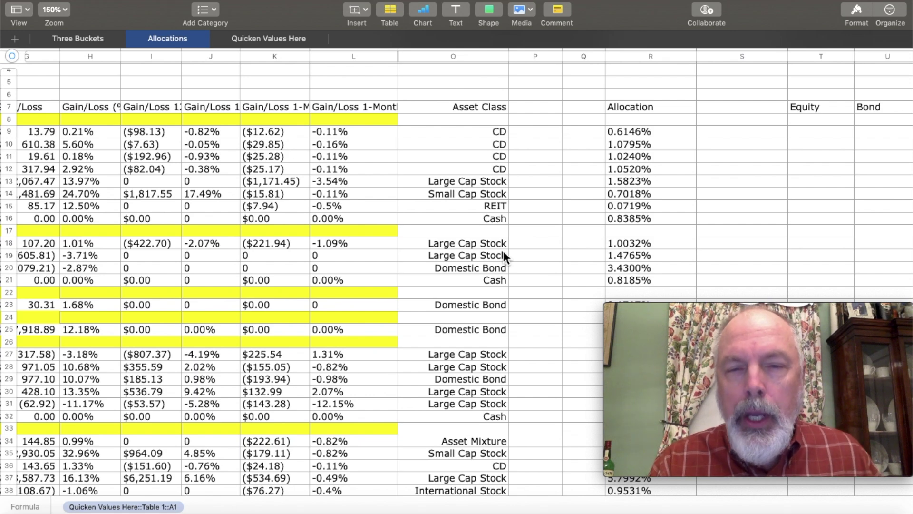
pyautogui.scroll(-3, 503, 251)
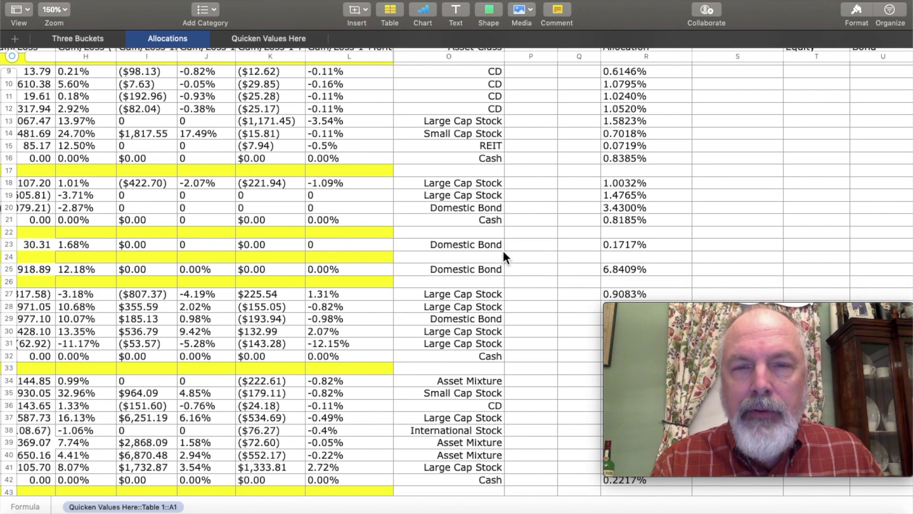
pyautogui.scroll(-1, 503, 252)
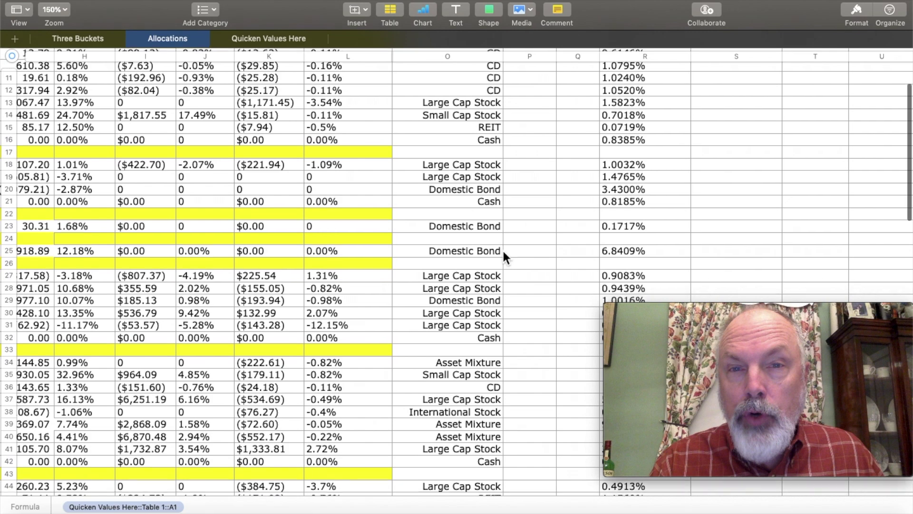
pyautogui.scroll(1, 503, 251)
pyautogui.scroll(1, 503, 257)
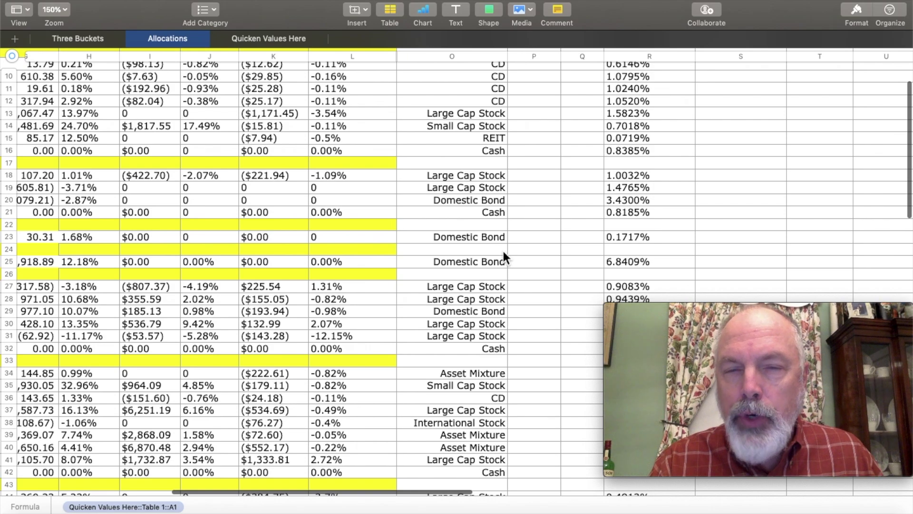
pyautogui.scroll(-4, 503, 251)
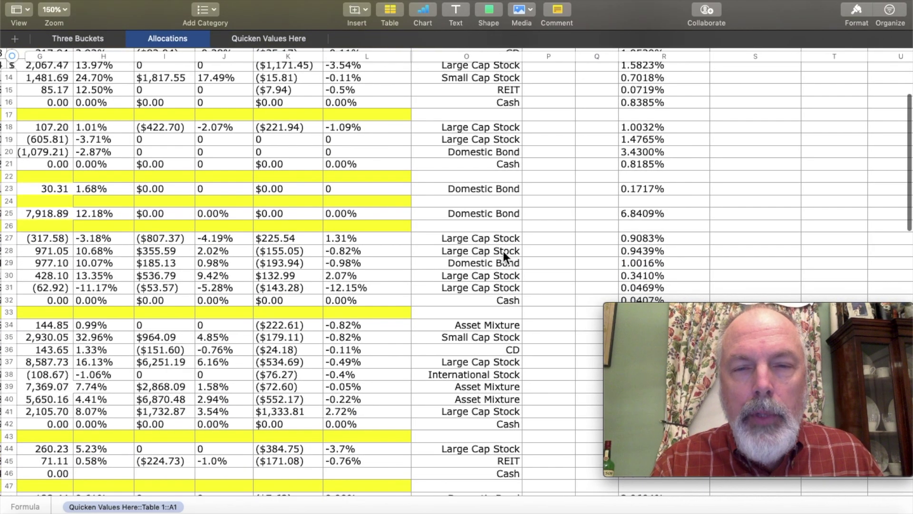
pyautogui.scroll(-5, 475, 320)
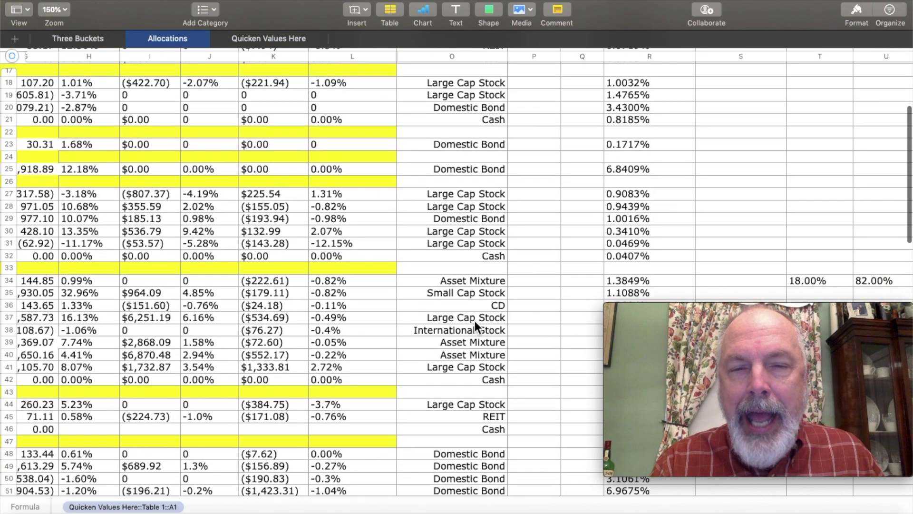
pyautogui.scroll(-2, 474, 322)
pyautogui.hscroll(4, 475, 322)
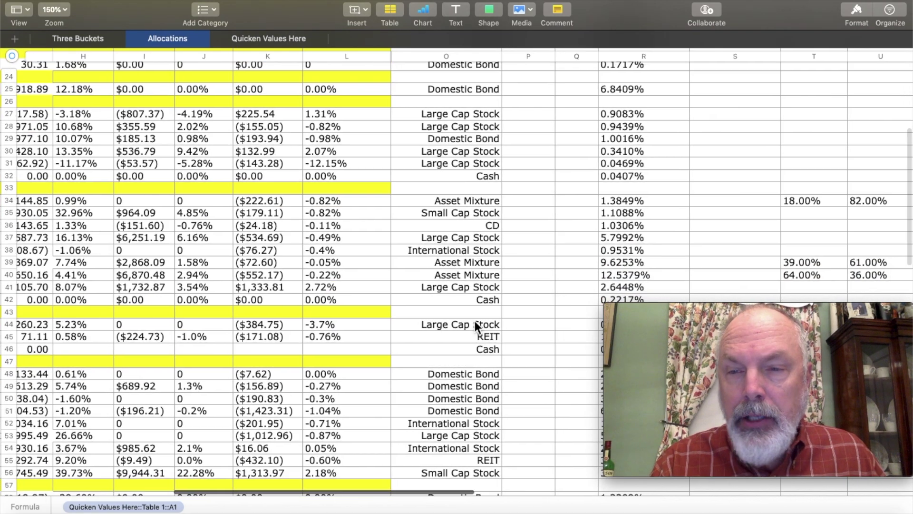
pyautogui.hscroll(4, 475, 319)
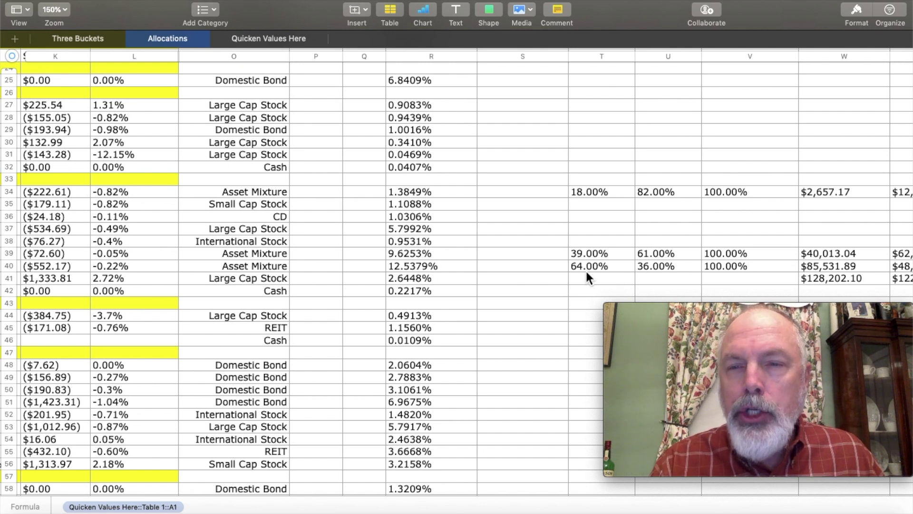
pyautogui.scroll(5, 586, 273)
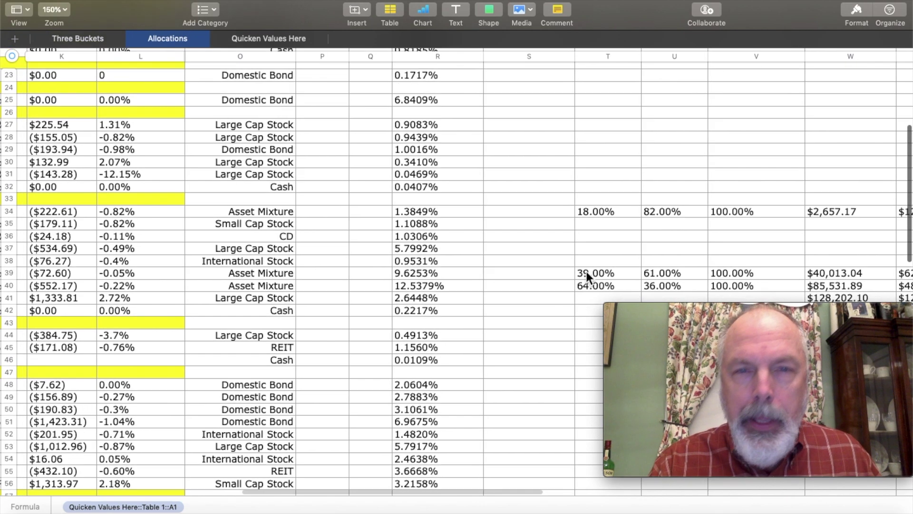
pyautogui.scroll(4, 586, 269)
pyautogui.hscroll(-2, 586, 269)
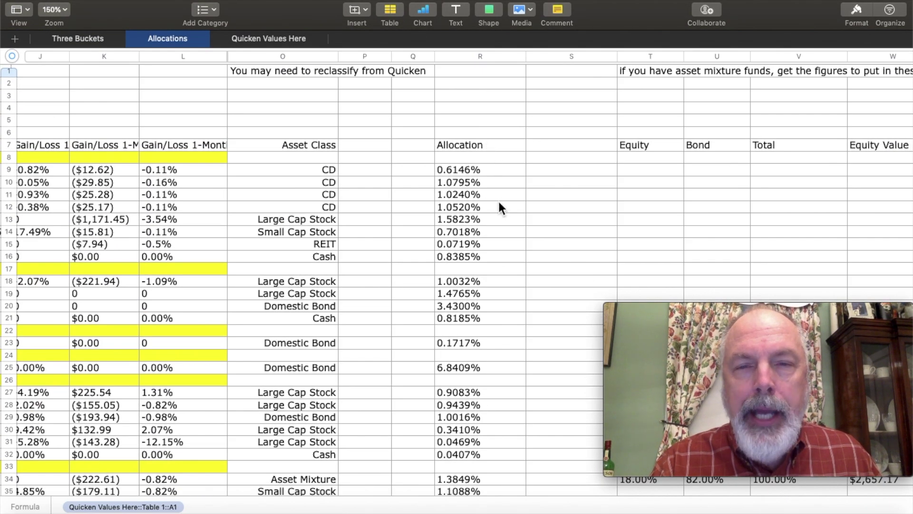
pyautogui.hscroll(-1, 496, 247)
pyautogui.scroll(-1, 497, 247)
pyautogui.scroll(-5, 496, 247)
pyautogui.hscroll(-2, 497, 248)
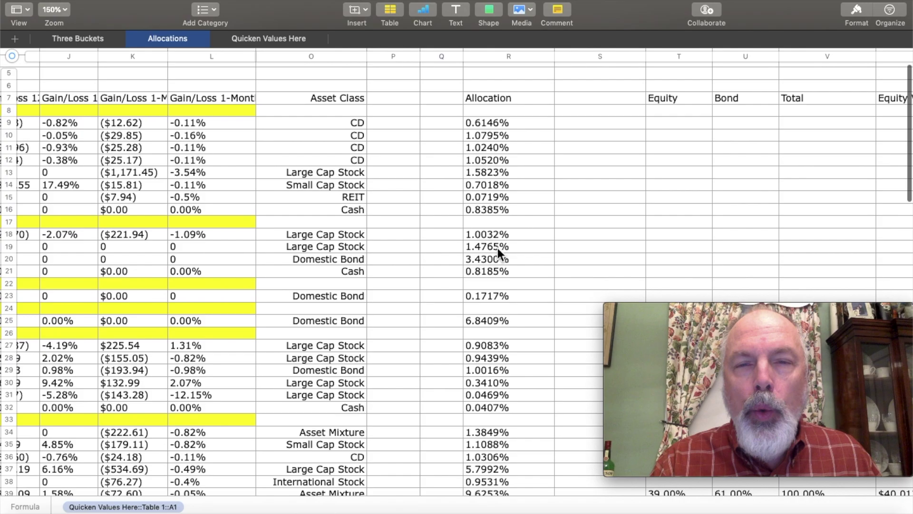
pyautogui.scroll(-10, 497, 247)
pyautogui.hscroll(-2, 497, 247)
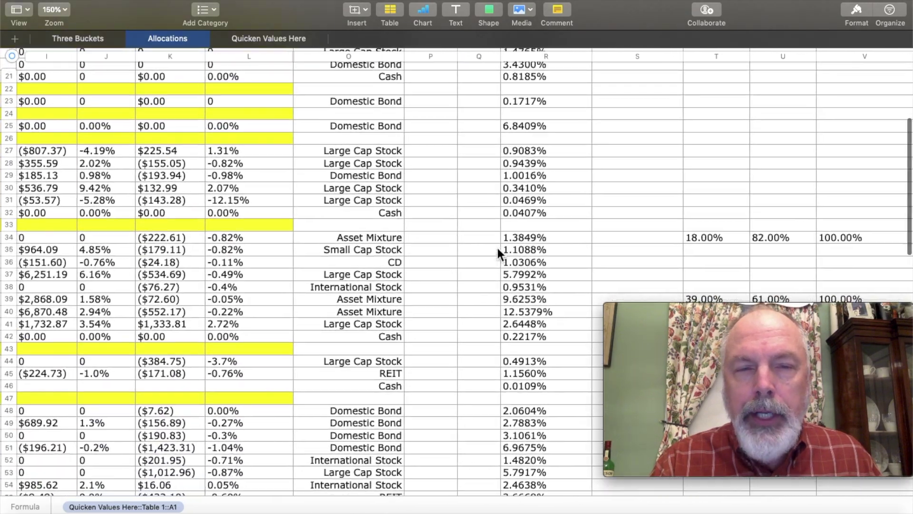
pyautogui.scroll(-1, 497, 245)
pyautogui.hscroll(-3, 496, 245)
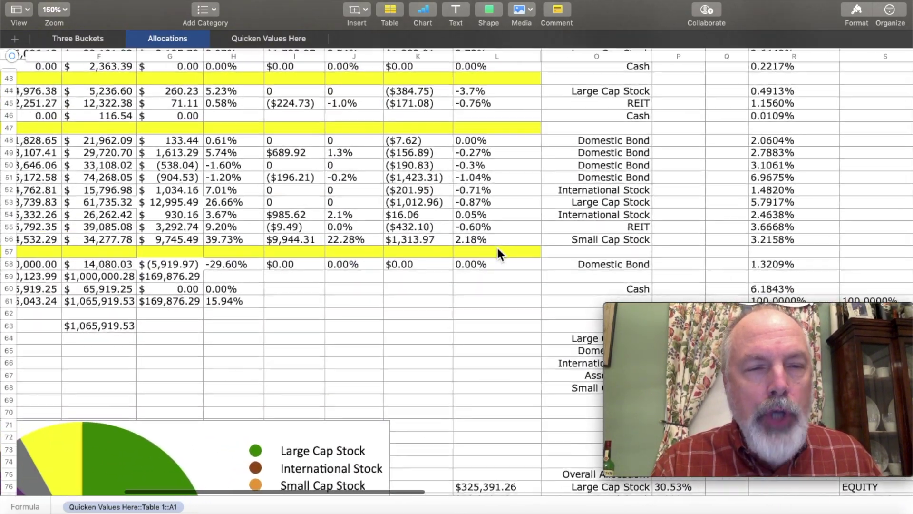
pyautogui.scroll(12, 496, 245)
pyautogui.hscroll(5, 497, 245)
pyautogui.scroll(4, 486, 259)
pyautogui.hscroll(-1, 486, 259)
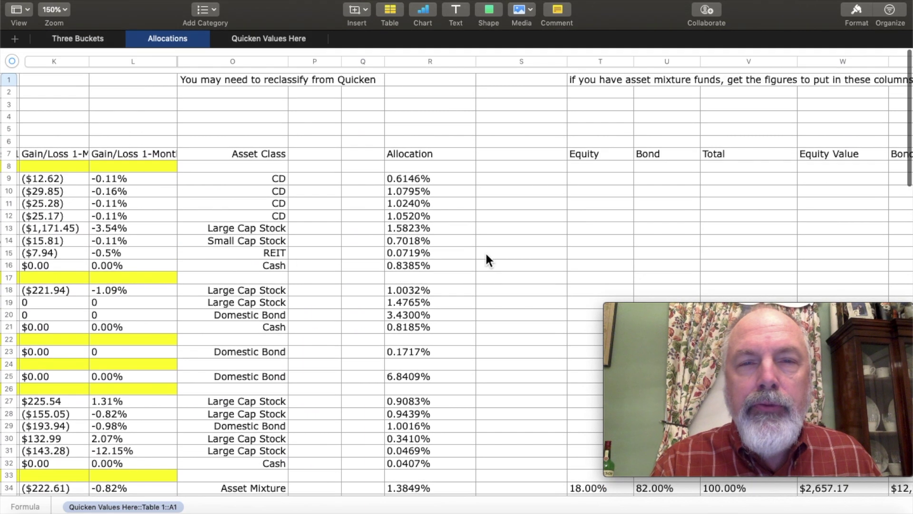
pyautogui.click(434, 179)
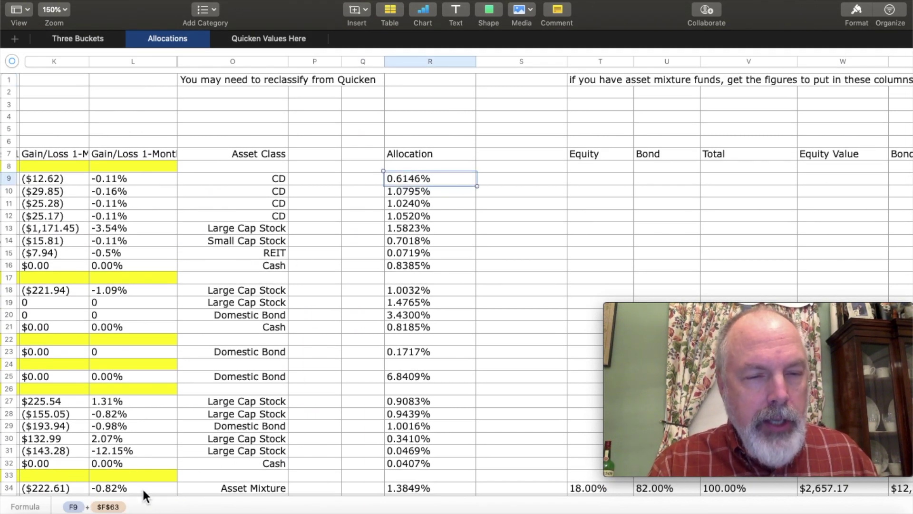
pyautogui.hscroll(-5, 143, 386)
pyautogui.scroll(-10, 143, 386)
pyautogui.hscroll(-5, 141, 385)
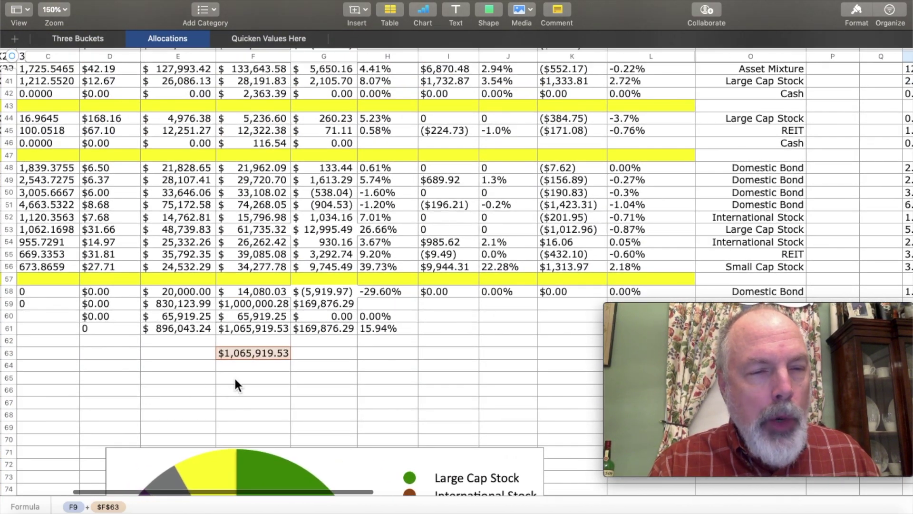
pyautogui.click(261, 358)
pyautogui.hscroll(-3, 143, 404)
pyautogui.hscroll(-3, 118, 412)
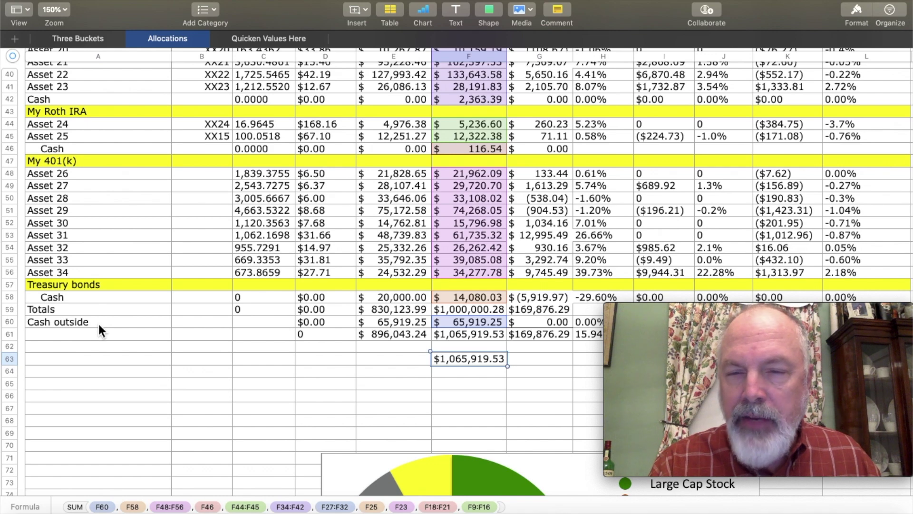
pyautogui.scroll(-2, 516, 414)
pyautogui.hscroll(3, 516, 413)
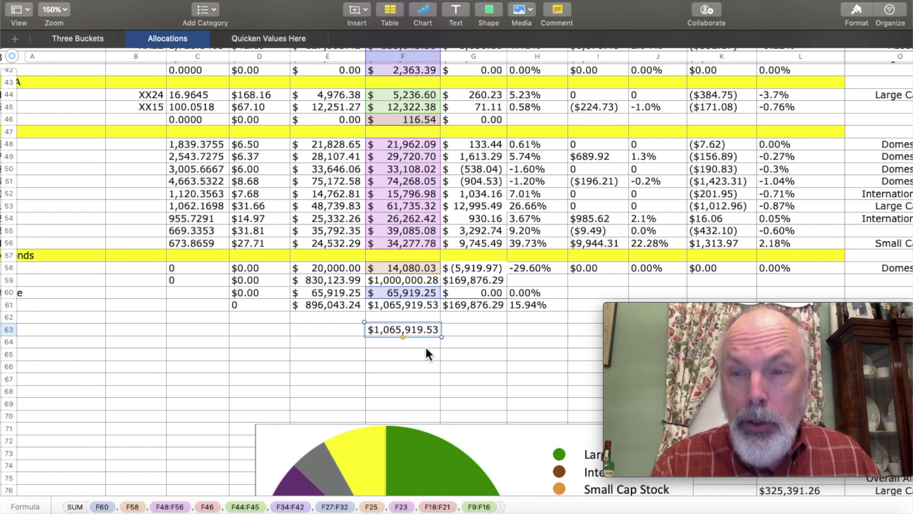
pyautogui.hscroll(5, 427, 348)
pyautogui.scroll(-1, 426, 348)
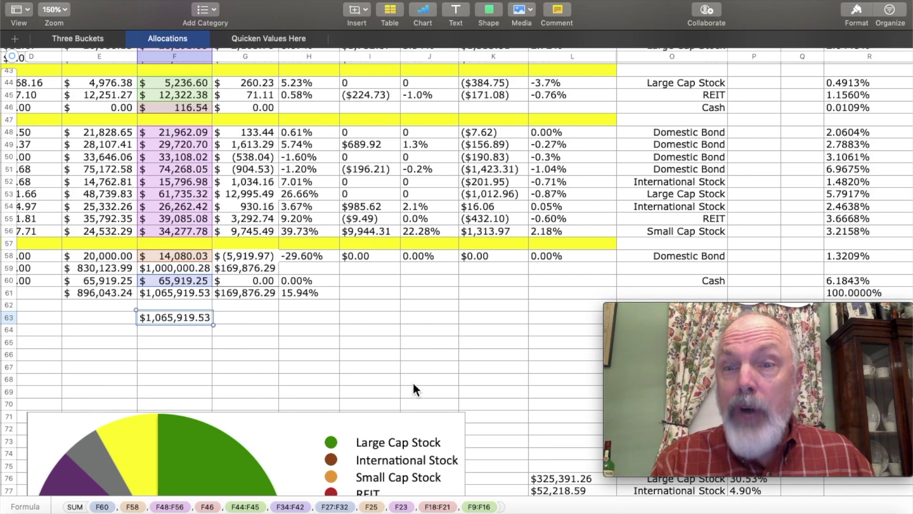
pyautogui.scroll(9, 413, 385)
pyautogui.hscroll(3, 413, 386)
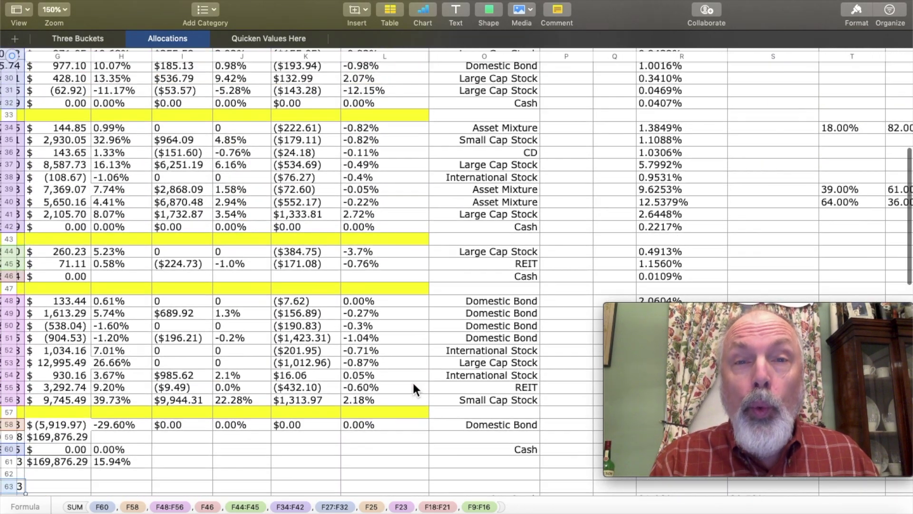
pyautogui.scroll(-10, 413, 387)
pyautogui.hscroll(1, 413, 387)
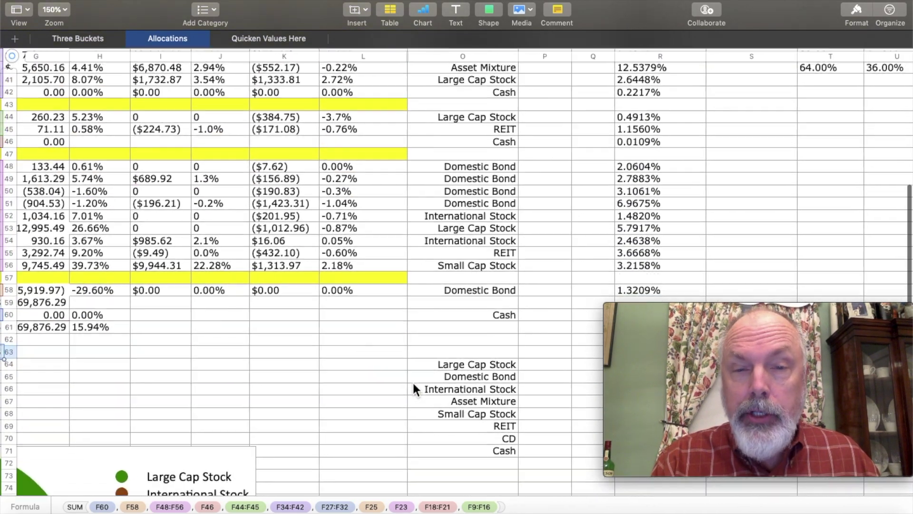
pyautogui.hscroll(4, 413, 381)
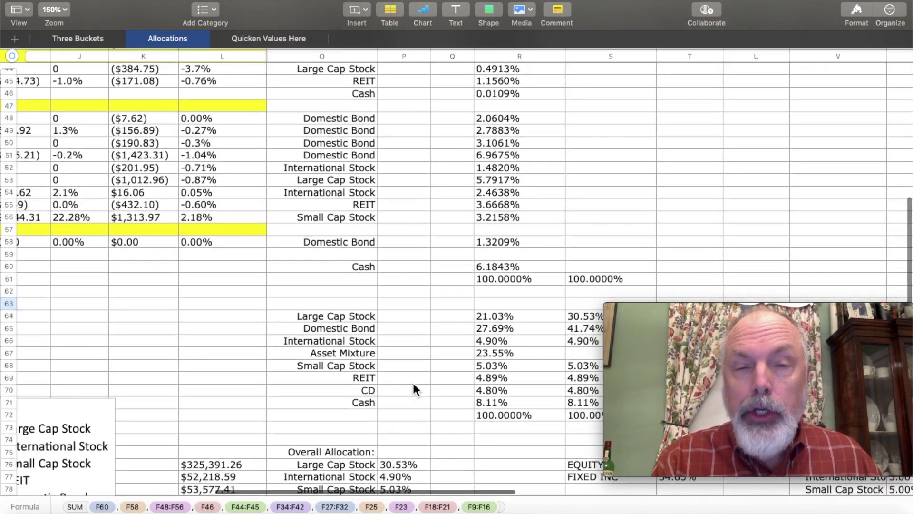
pyautogui.scroll(-1, 412, 381)
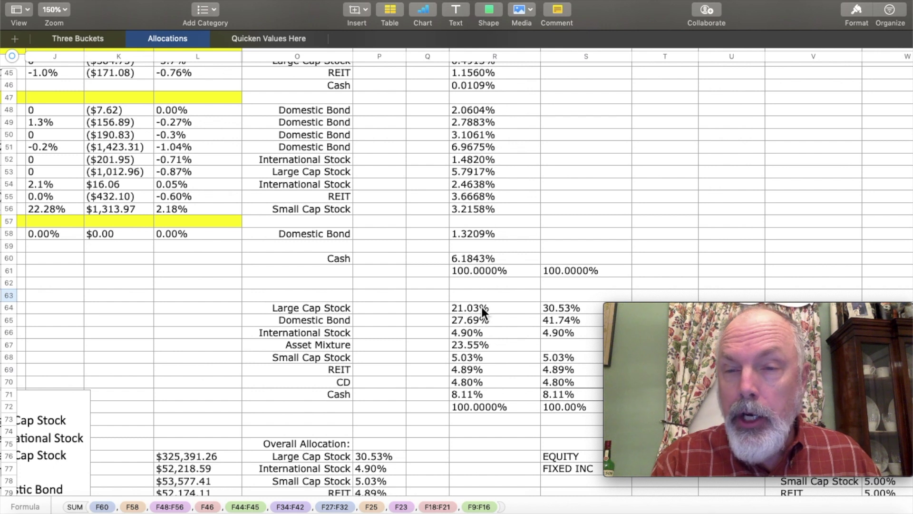
pyautogui.click(481, 307)
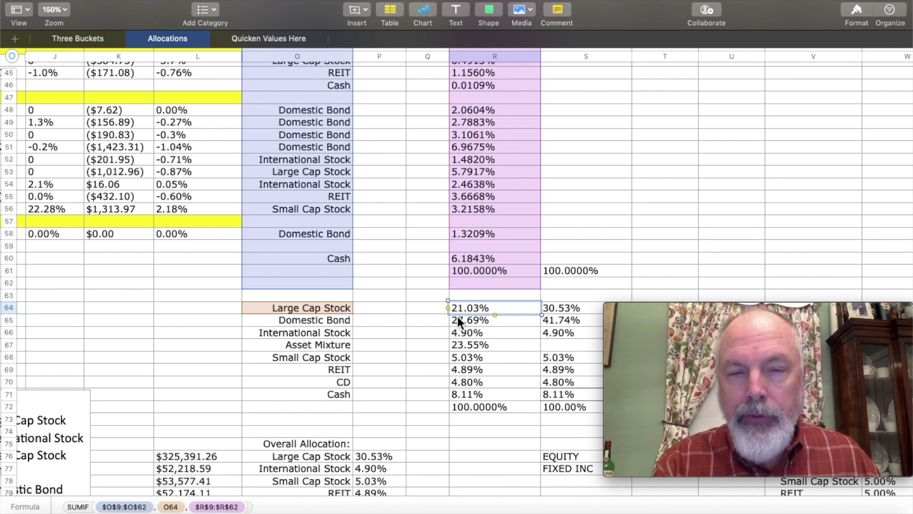
pyautogui.click(472, 324)
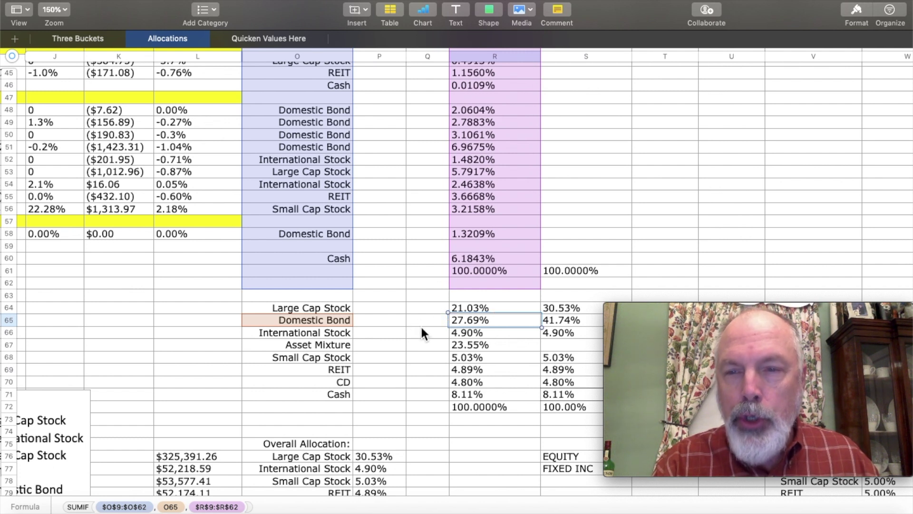
pyautogui.click(338, 336)
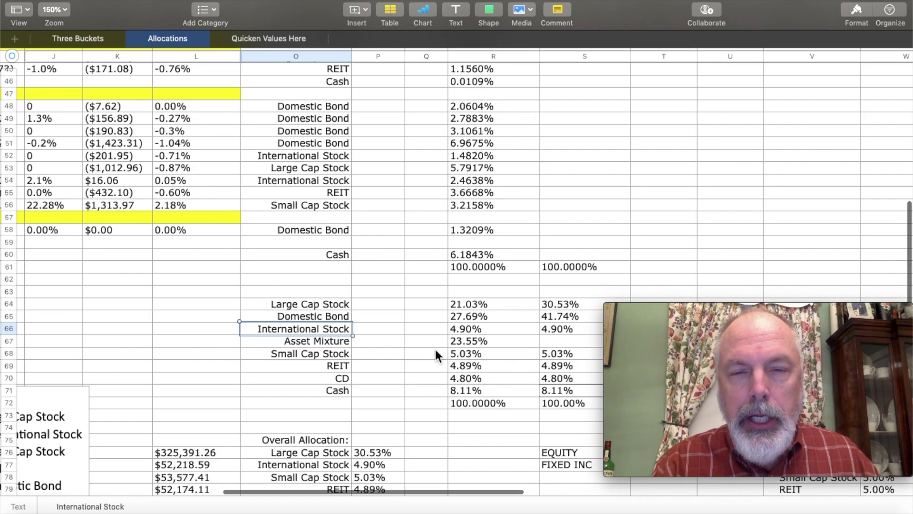
pyautogui.scroll(-2, 435, 349)
pyautogui.hscroll(2, 435, 349)
pyautogui.scroll(1, 435, 349)
pyautogui.hscroll(2, 435, 349)
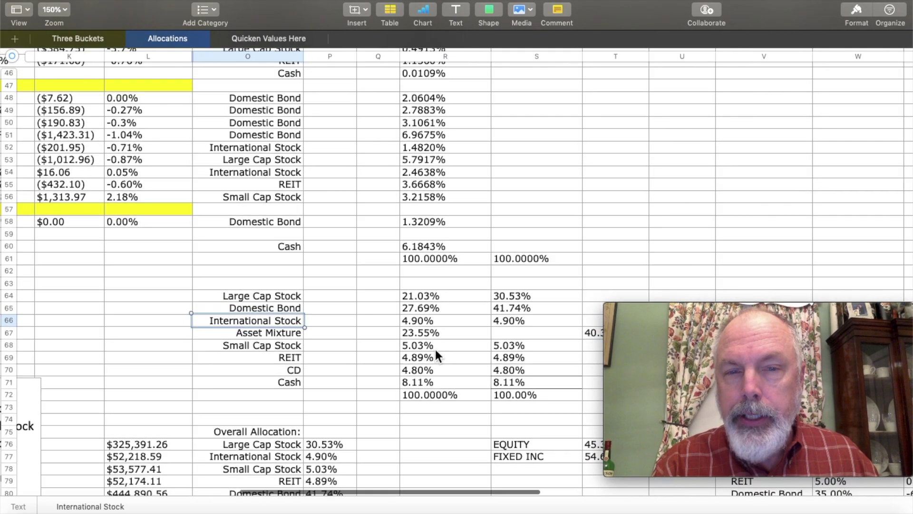
pyautogui.hscroll(5, 435, 349)
pyautogui.scroll(-1, 435, 349)
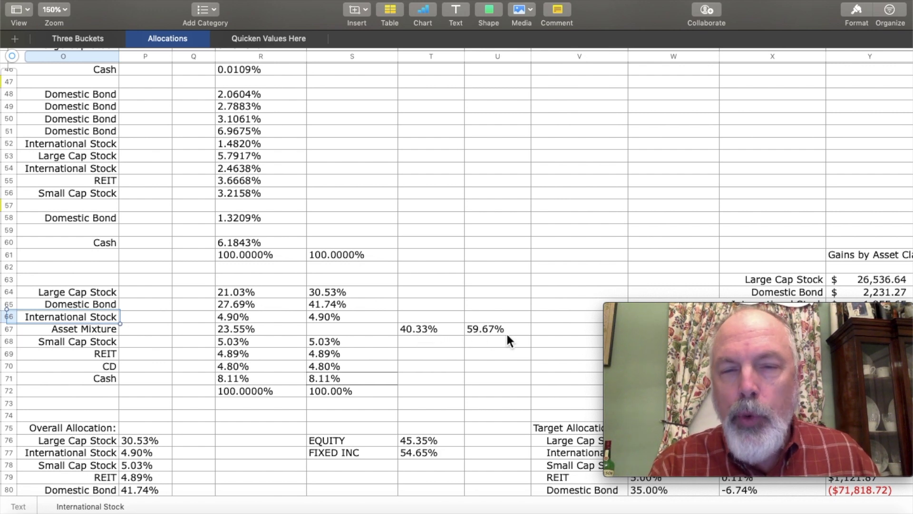
pyautogui.hscroll(-3, 432, 355)
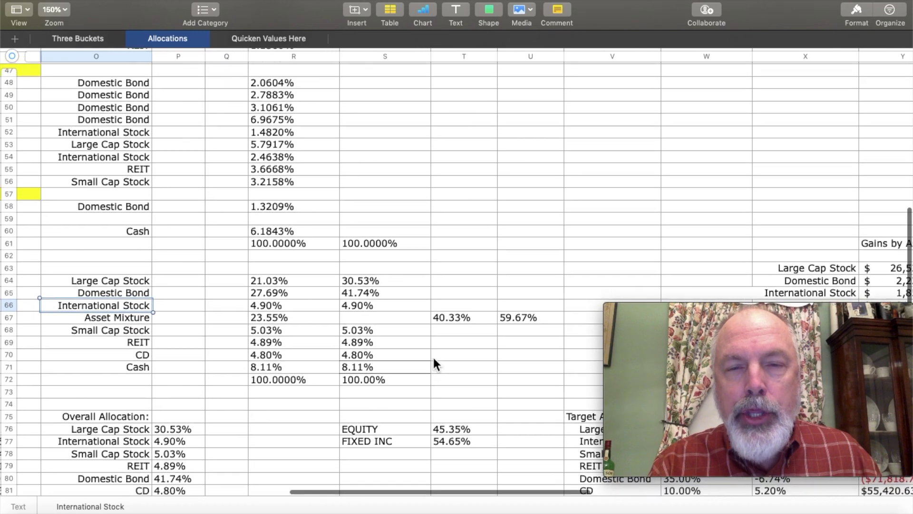
pyautogui.scroll(-3, 433, 355)
pyautogui.hscroll(-3, 432, 356)
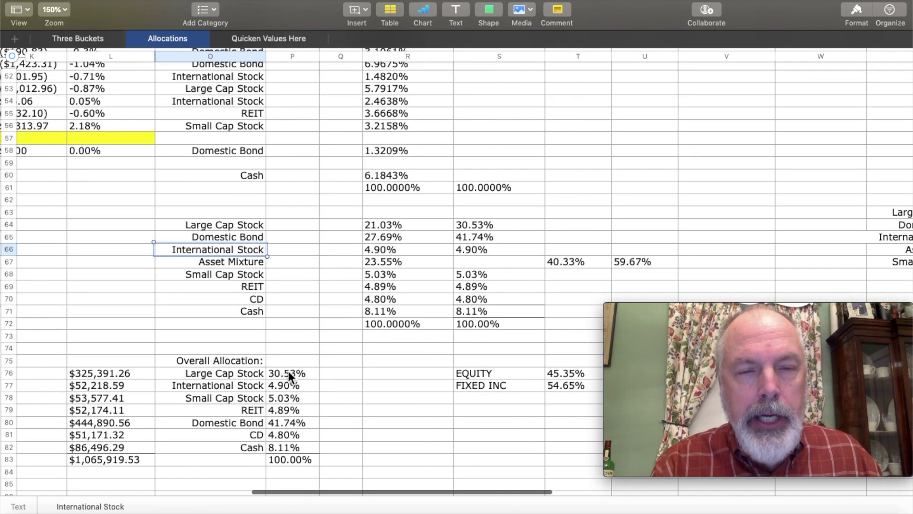
pyautogui.click(288, 372)
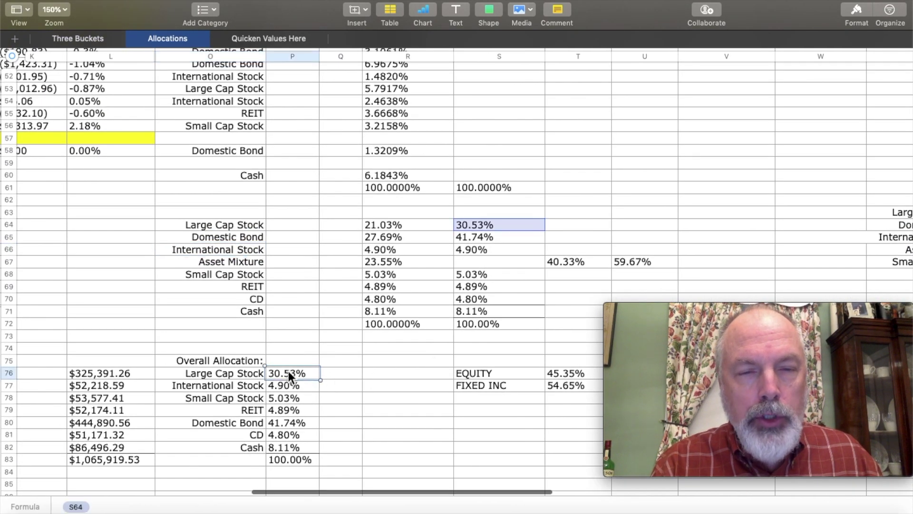
pyautogui.click(483, 224)
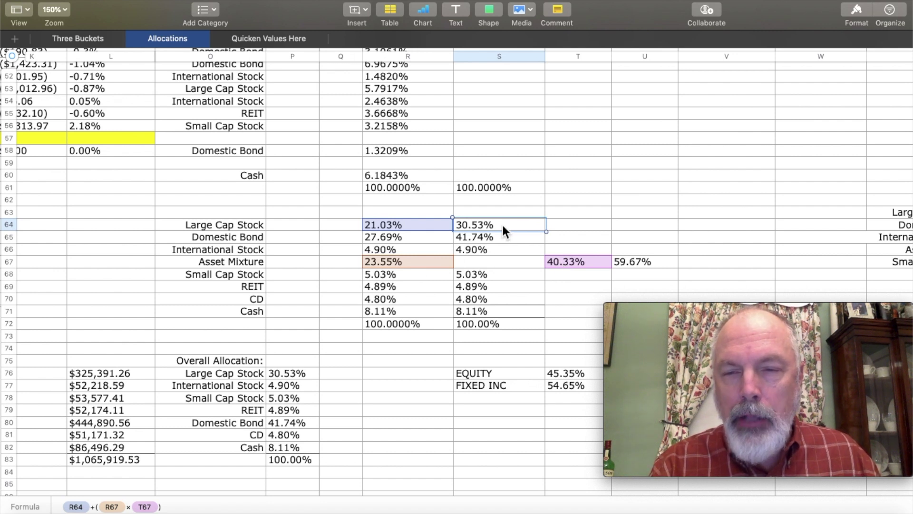
pyautogui.click(483, 240)
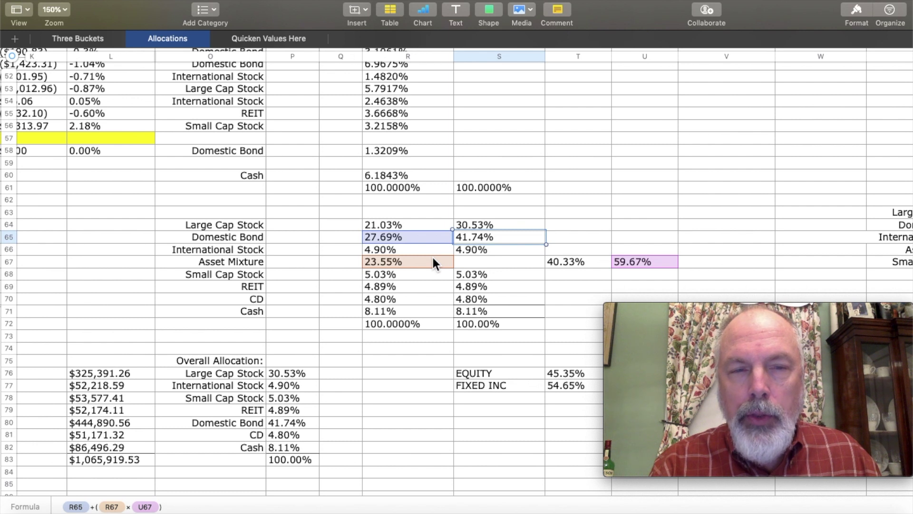
pyautogui.click(322, 349)
pyautogui.scroll(-1, 359, 202)
pyautogui.click(229, 338)
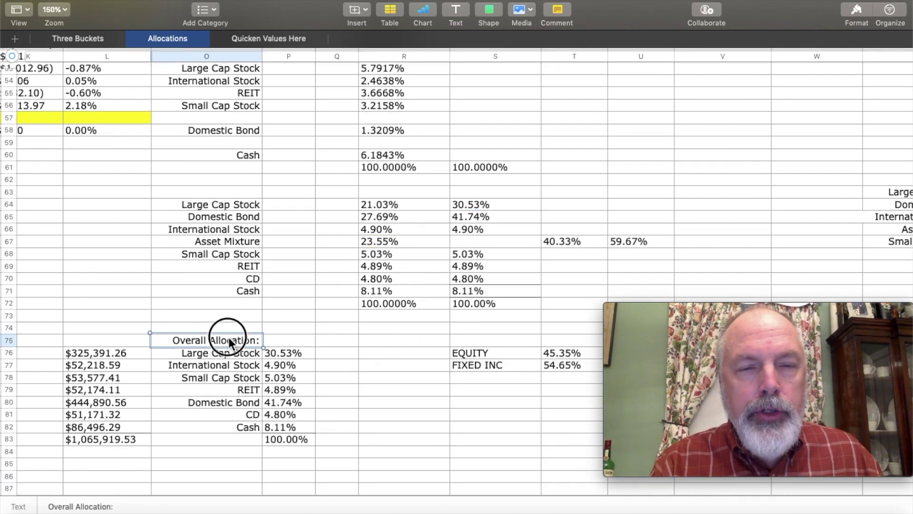
pyautogui.scroll(-1, 270, 339)
pyautogui.hscroll(-1, 269, 339)
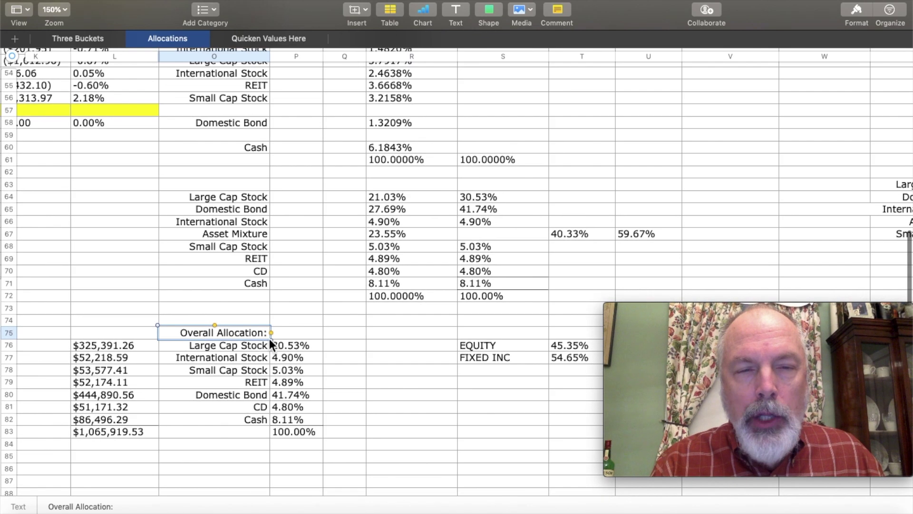
pyautogui.scroll(-2, 269, 338)
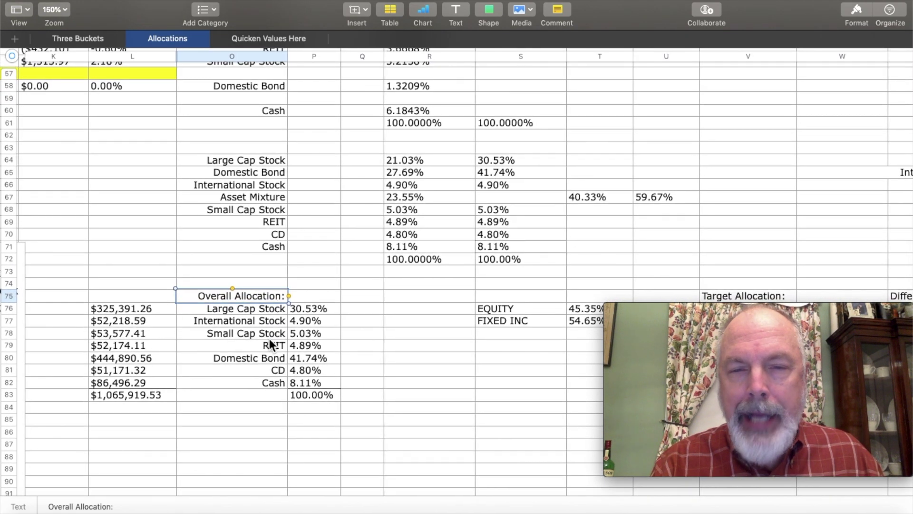
pyautogui.scroll(1, 269, 339)
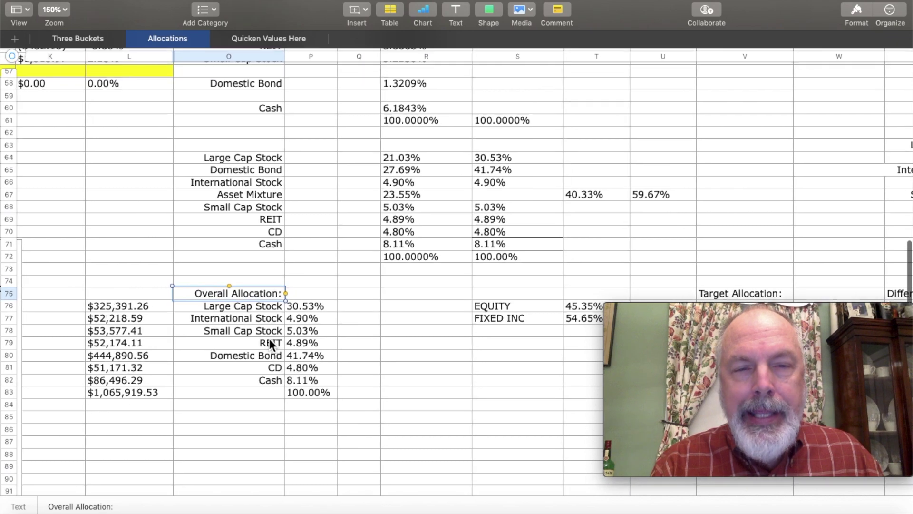
pyautogui.scroll(-2, 269, 339)
pyautogui.hscroll(-10, 269, 338)
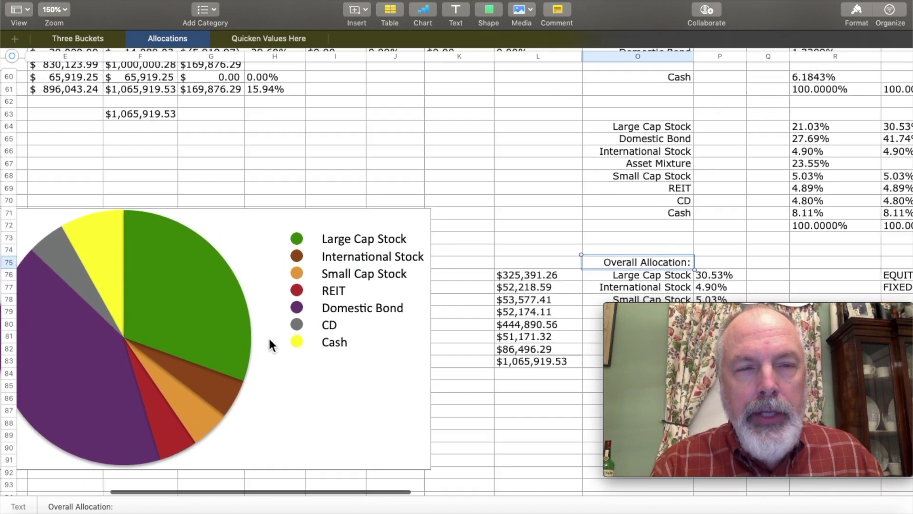
pyautogui.scroll(-1, 270, 339)
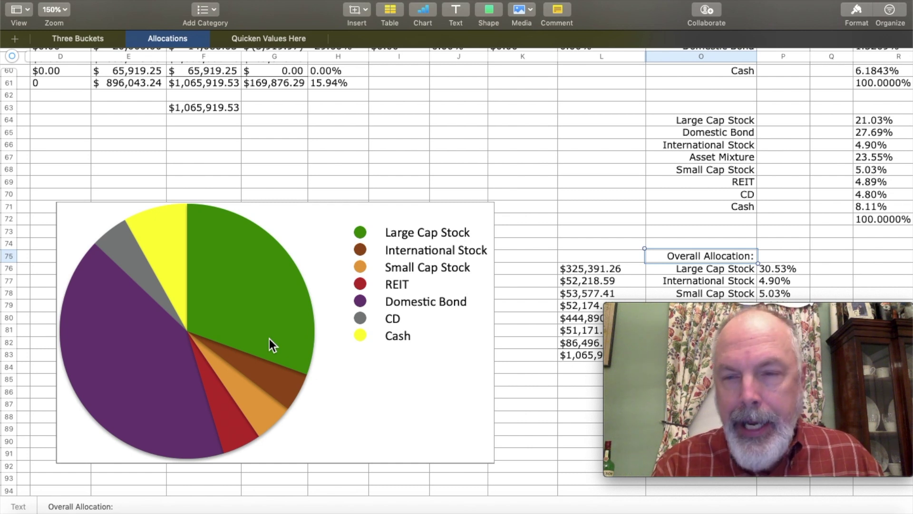
pyautogui.hscroll(7, 269, 339)
pyautogui.scroll(-1, 269, 338)
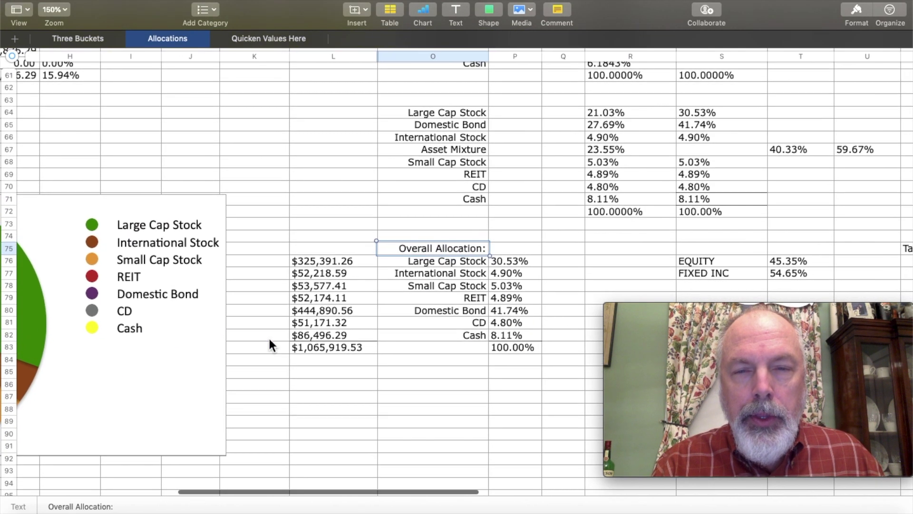
pyautogui.hscroll(1, 269, 339)
pyautogui.scroll(1, 269, 338)
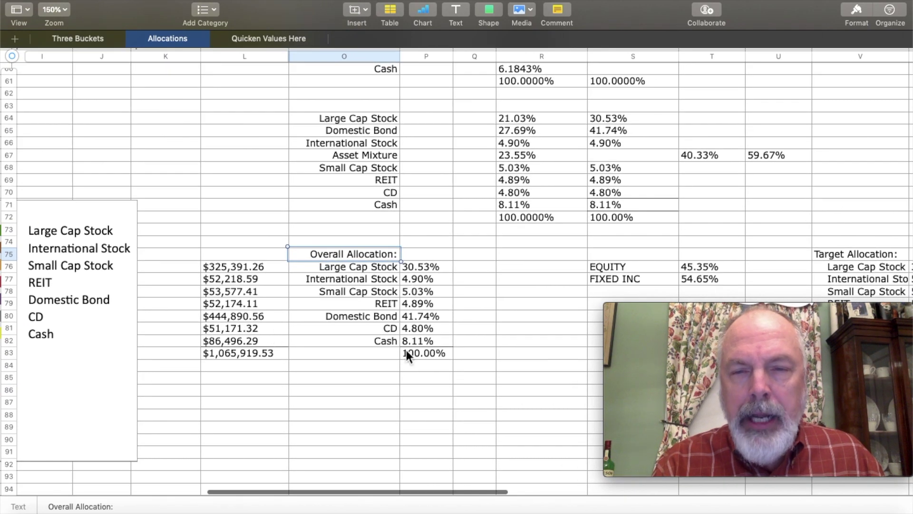
pyautogui.hscroll(3, 405, 398)
pyautogui.scroll(-1, 405, 399)
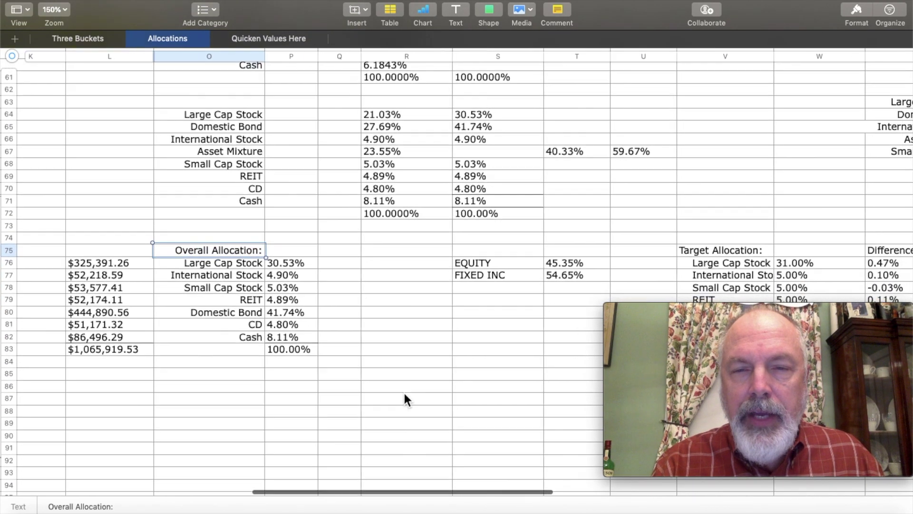
pyautogui.hscroll(1, 404, 395)
pyautogui.scroll(1, 405, 394)
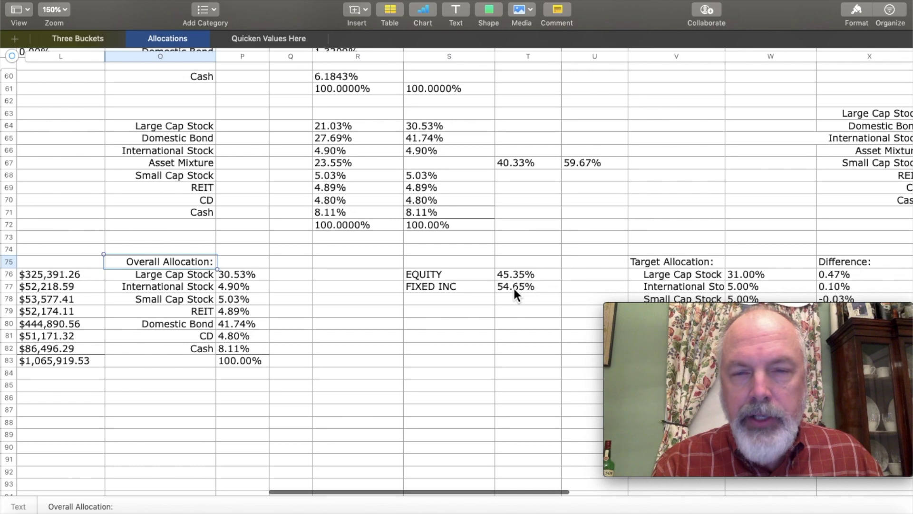
pyautogui.hscroll(3, 515, 351)
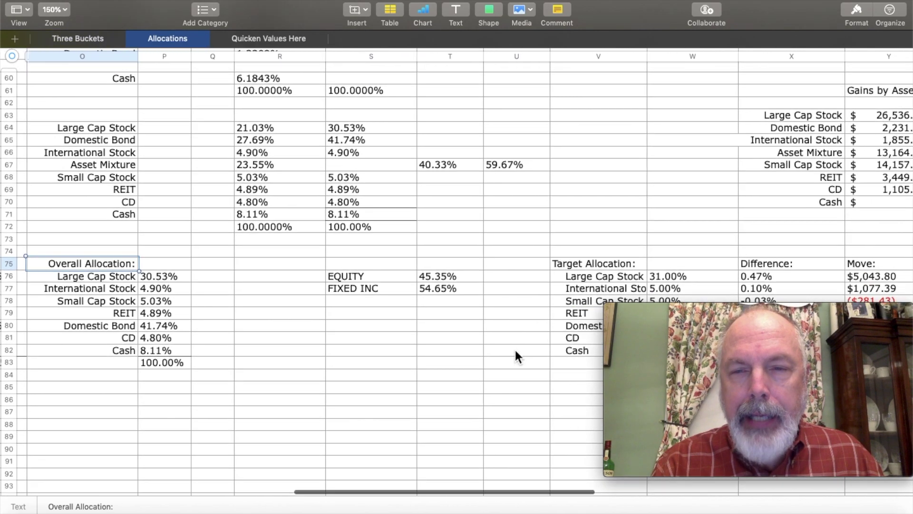
pyautogui.hscroll(9, 514, 347)
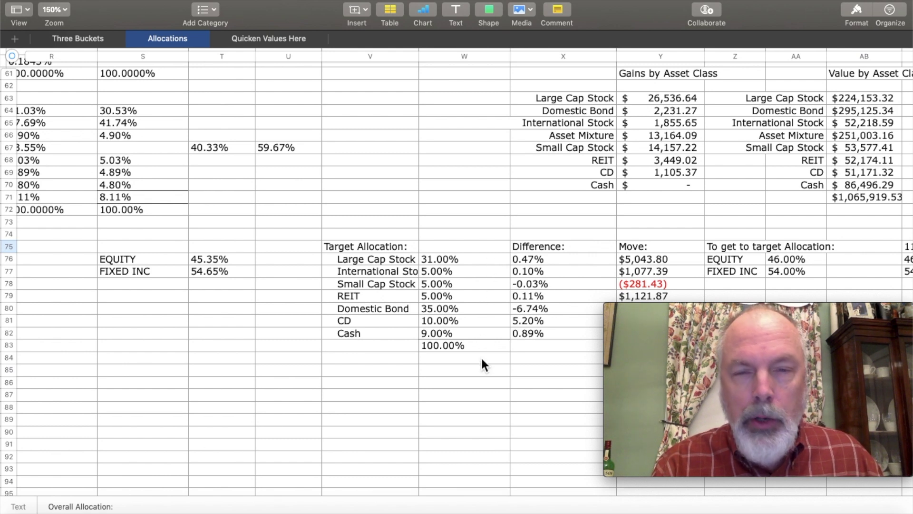
# Inspect the Large Cap Stock Difference (X76) and Move (Y76) formulas
pyautogui.hscroll(2, 481, 355)
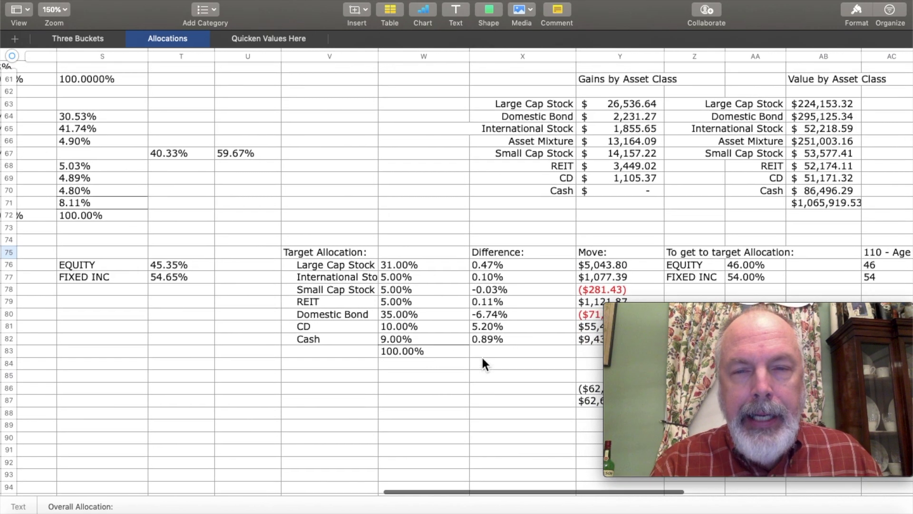
pyautogui.doubleClick(520, 265)
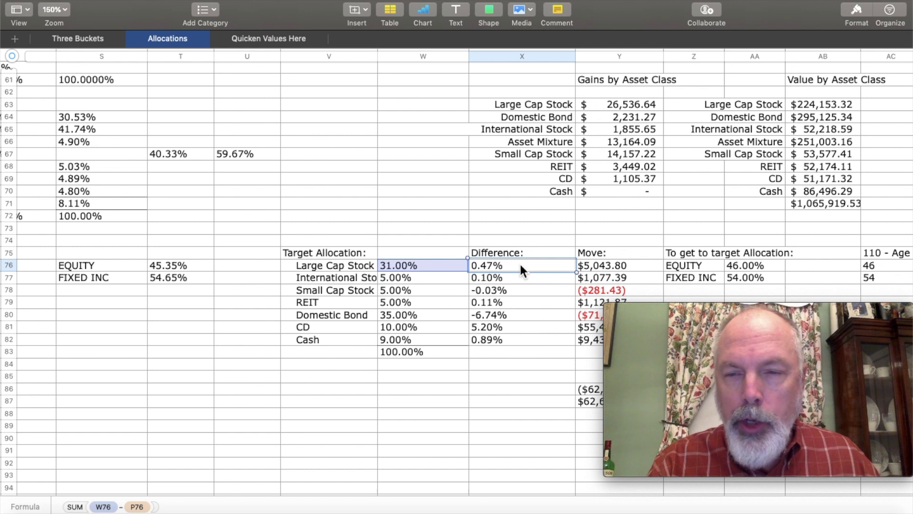
pyautogui.doubleClick(595, 267)
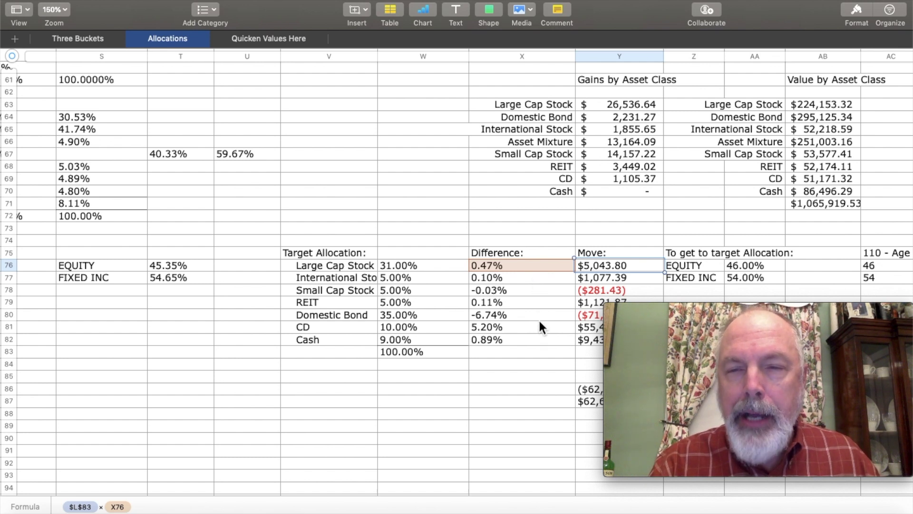
# Switch to the Three Buckets sheet
pyautogui.hscroll(5, 539, 320)
pyautogui.scroll(-1, 540, 321)
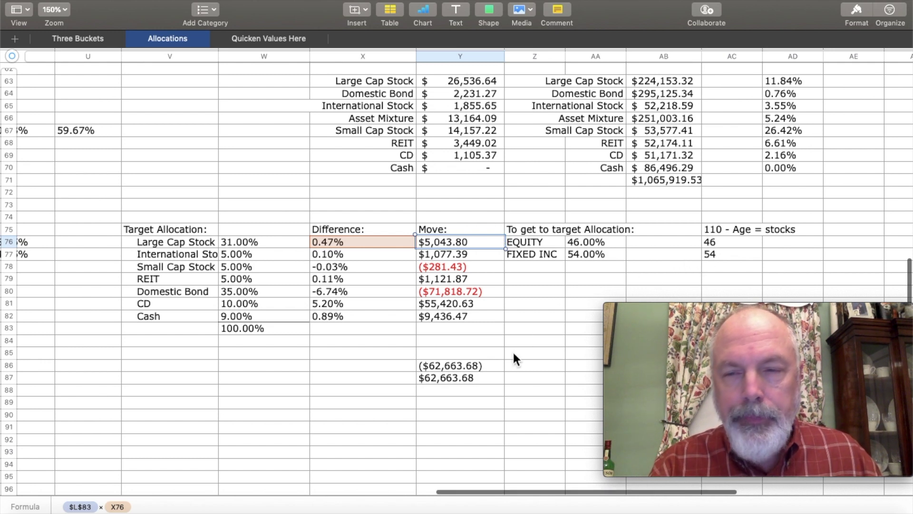
pyautogui.click(77, 38)
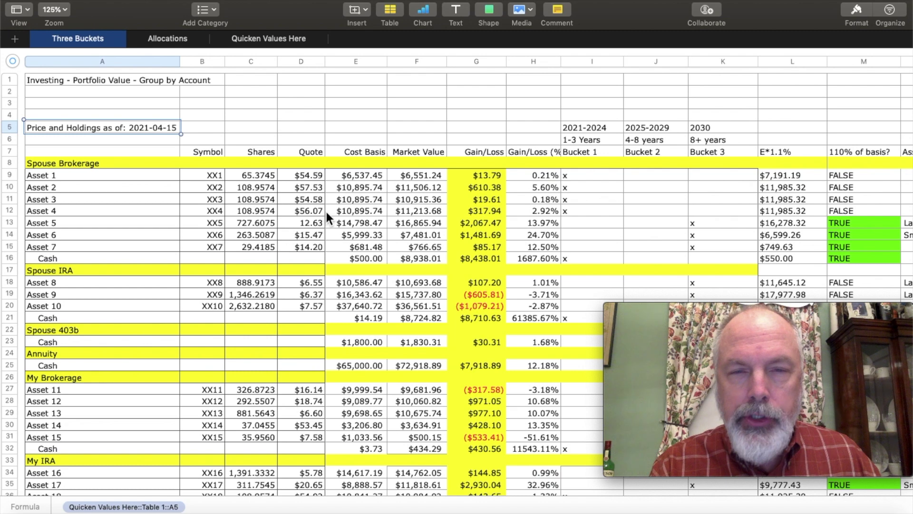
# Select row 9's Bucket 1 marker, then view the bucket summary: 17.75%, 26.84%, 55.41%
pyautogui.hscroll(5, 421, 207)
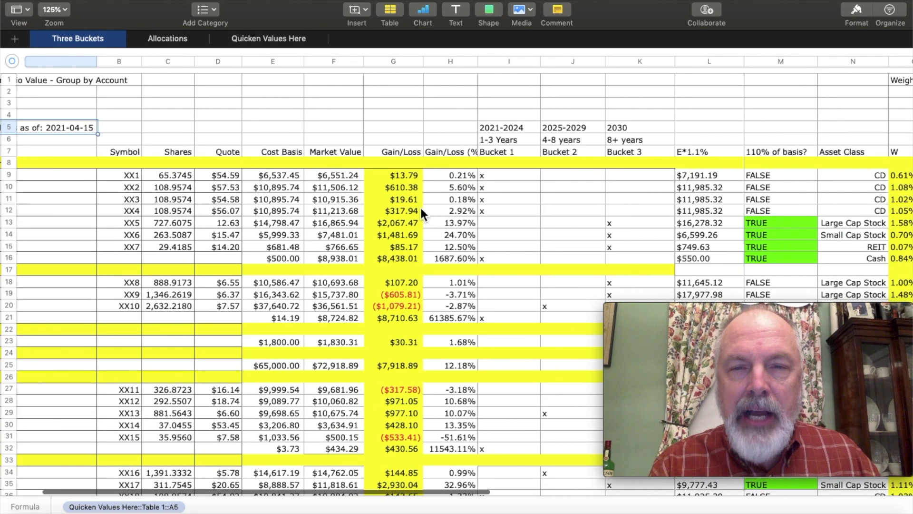
pyautogui.hscroll(7, 421, 210)
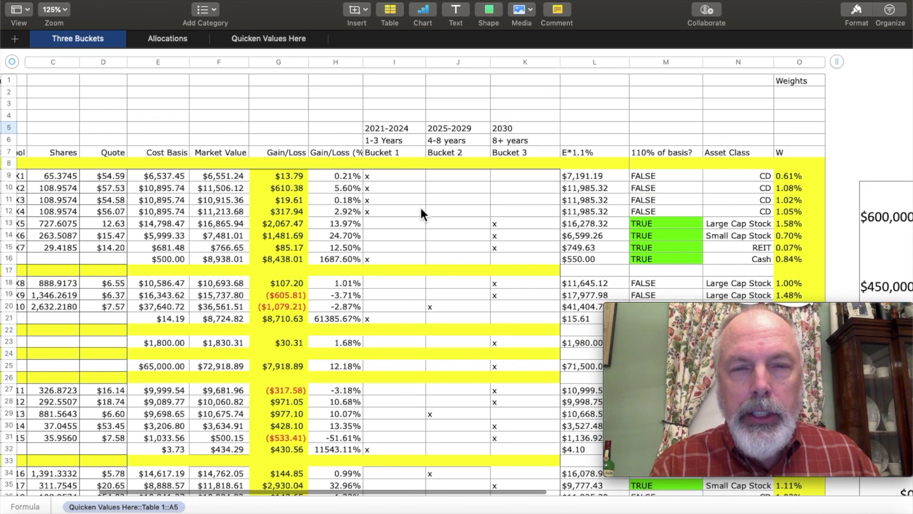
pyautogui.scroll(-1, 420, 210)
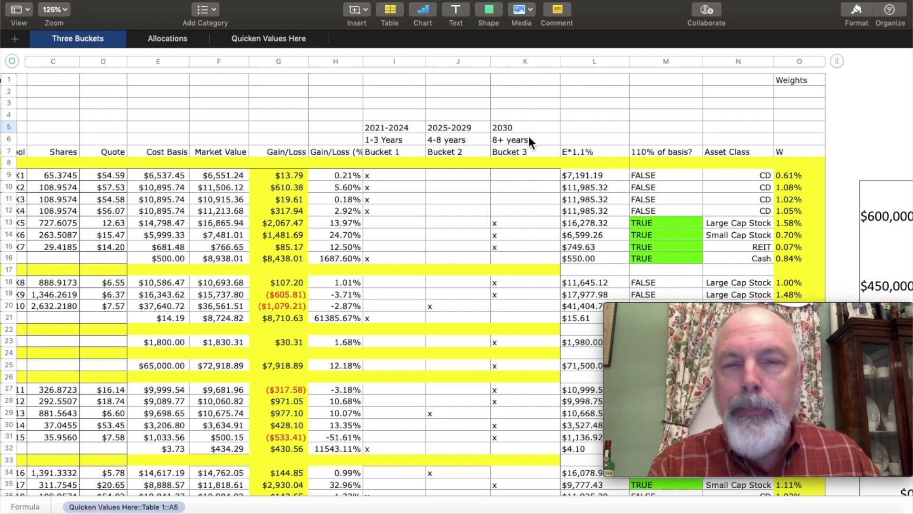
pyautogui.click(426, 160)
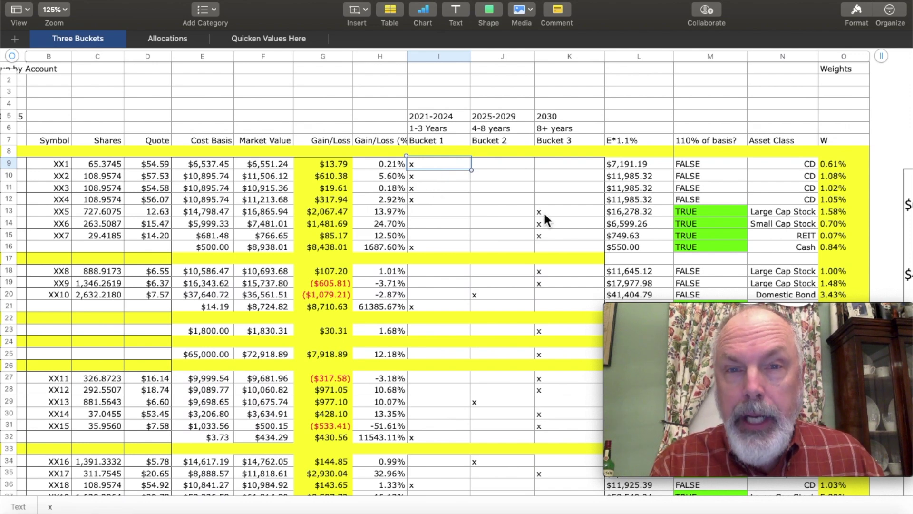
pyautogui.scroll(-3, 482, 259)
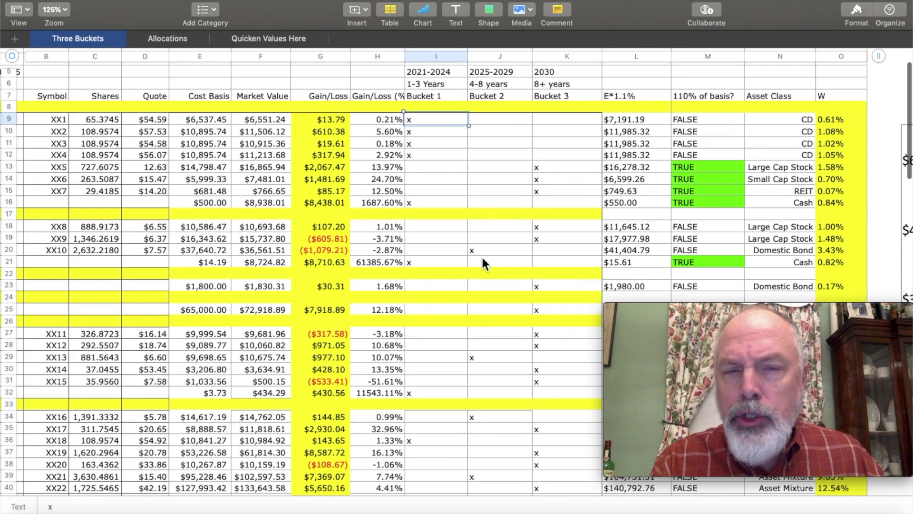
pyautogui.scroll(-3, 481, 259)
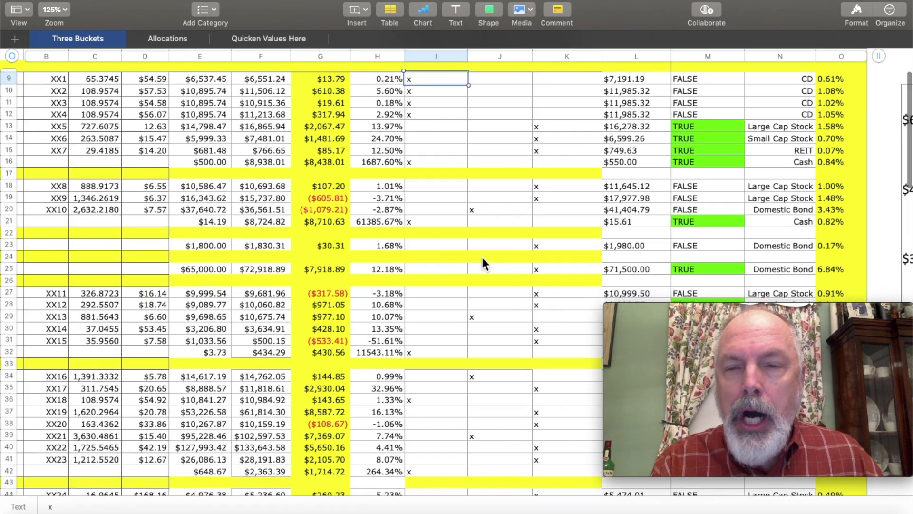
pyautogui.scroll(-1, 481, 262)
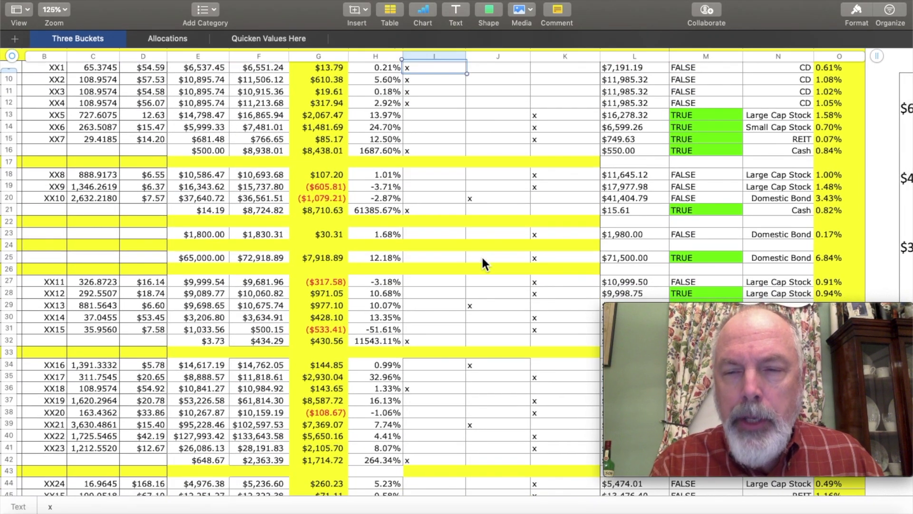
pyautogui.scroll(-3, 482, 259)
pyautogui.scroll(-5, 482, 259)
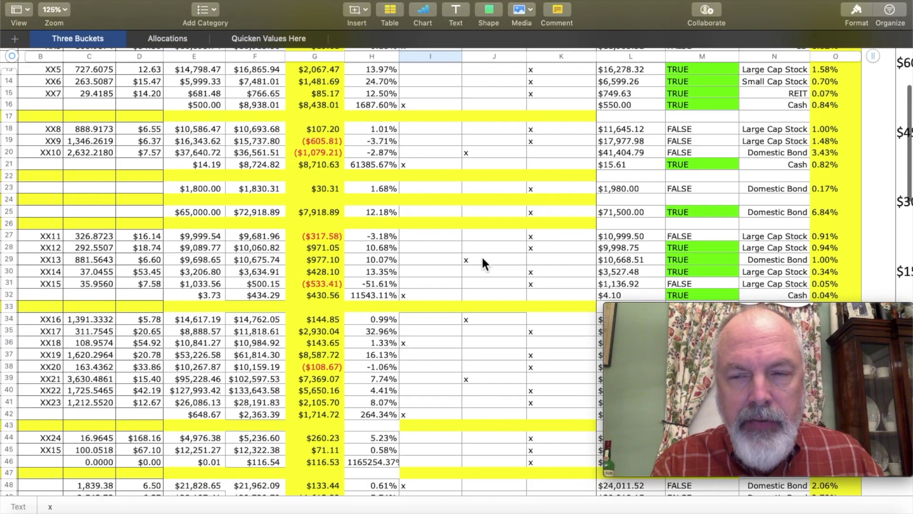
pyautogui.scroll(-5, 482, 259)
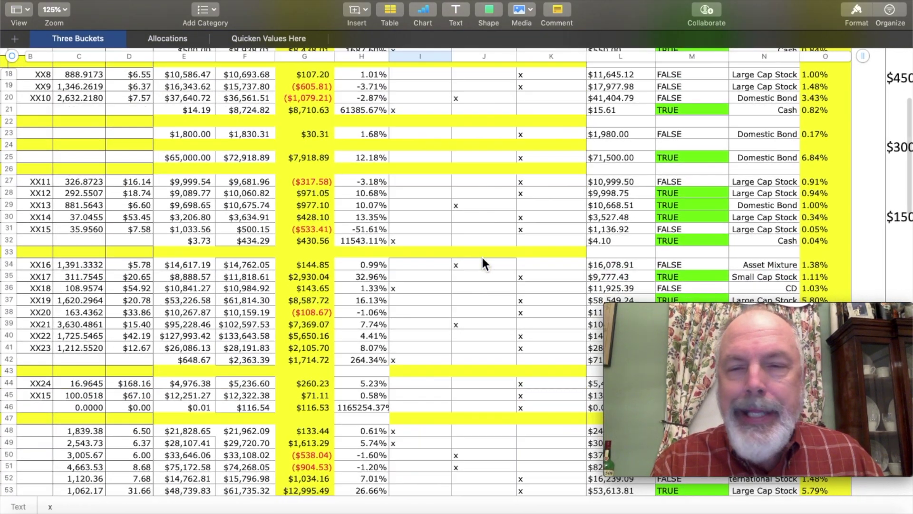
pyautogui.scroll(-15, 482, 264)
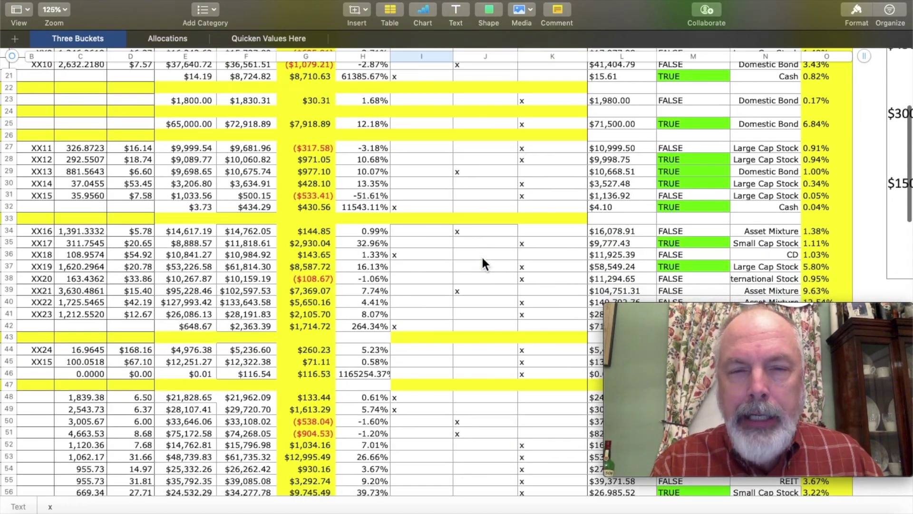
pyautogui.scroll(-19, 481, 254)
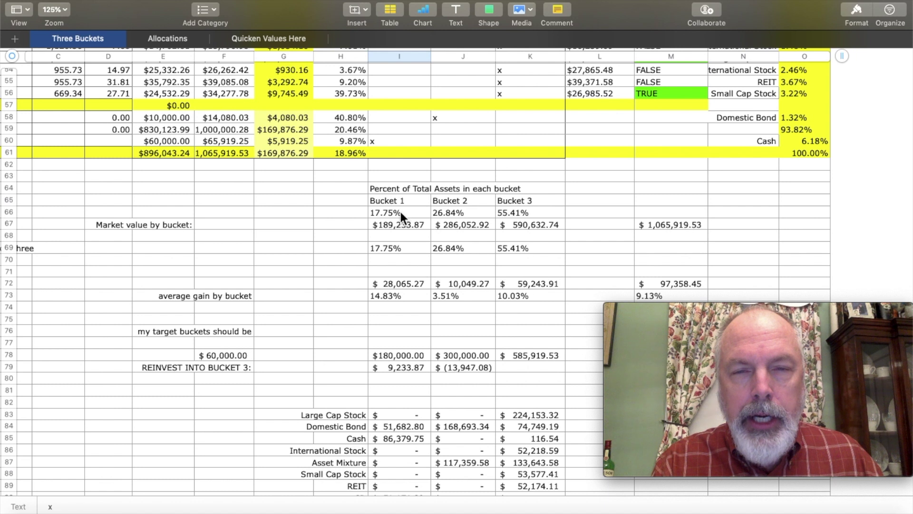
pyautogui.click(403, 223)
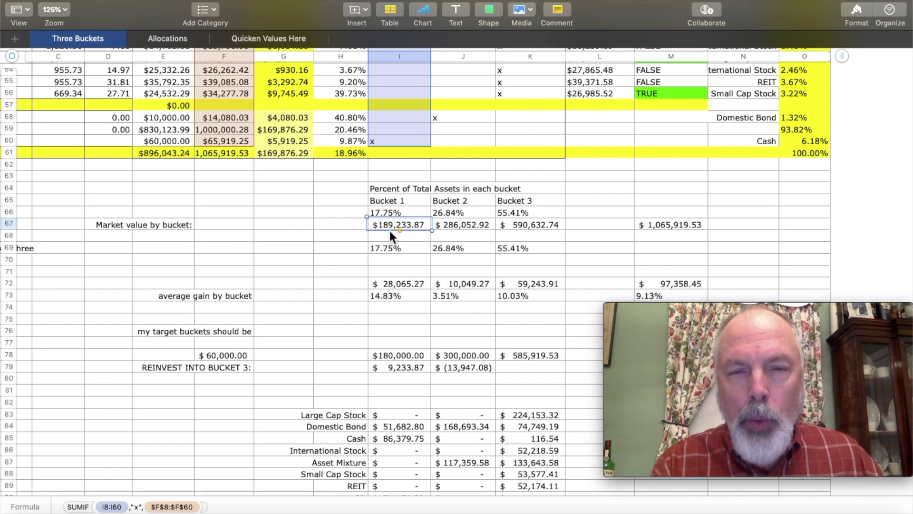
pyautogui.click(463, 224)
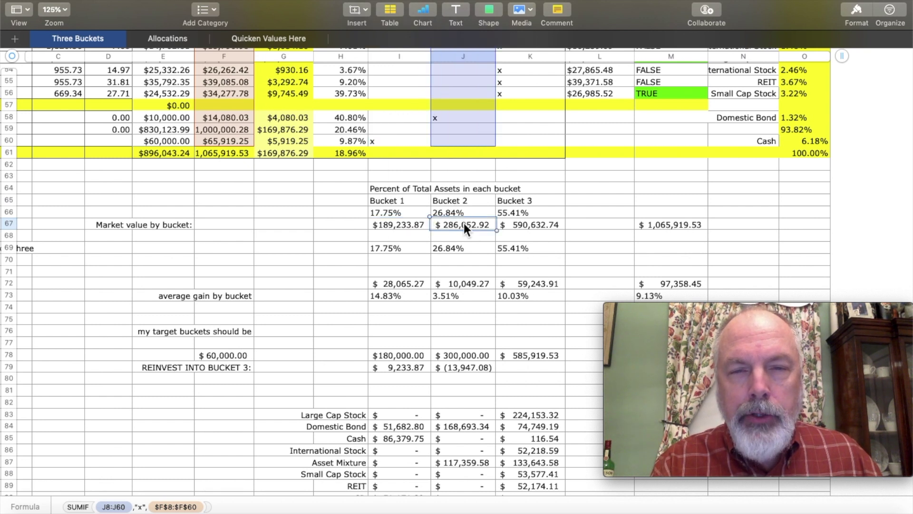
pyautogui.click(533, 227)
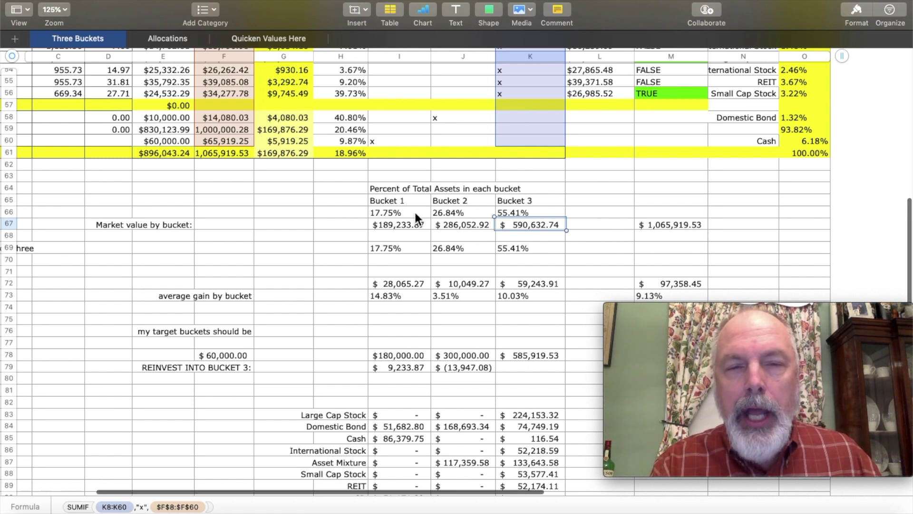
pyautogui.click(401, 213)
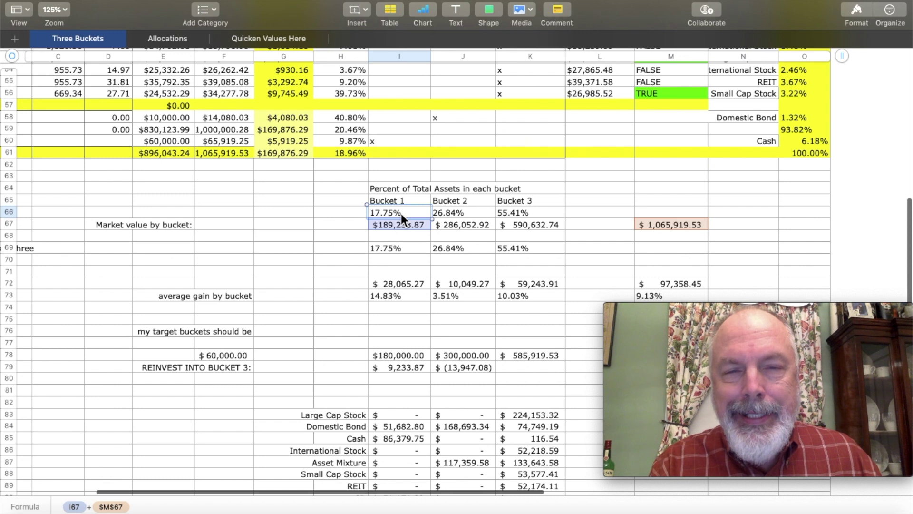
pyautogui.click(454, 212)
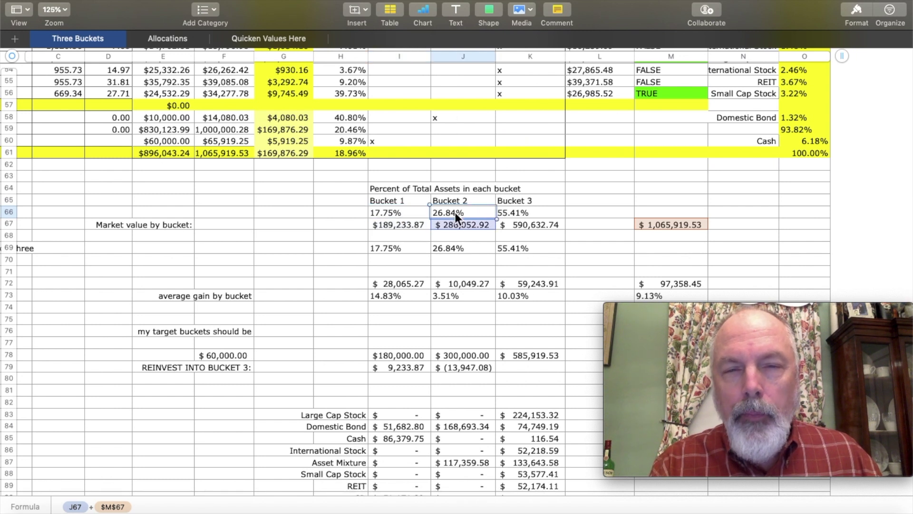
pyautogui.click(530, 210)
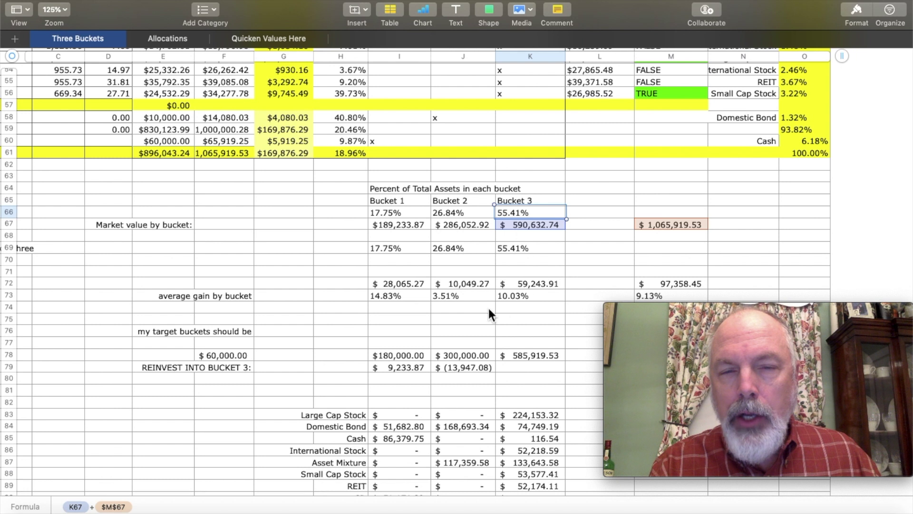
pyautogui.click(412, 290)
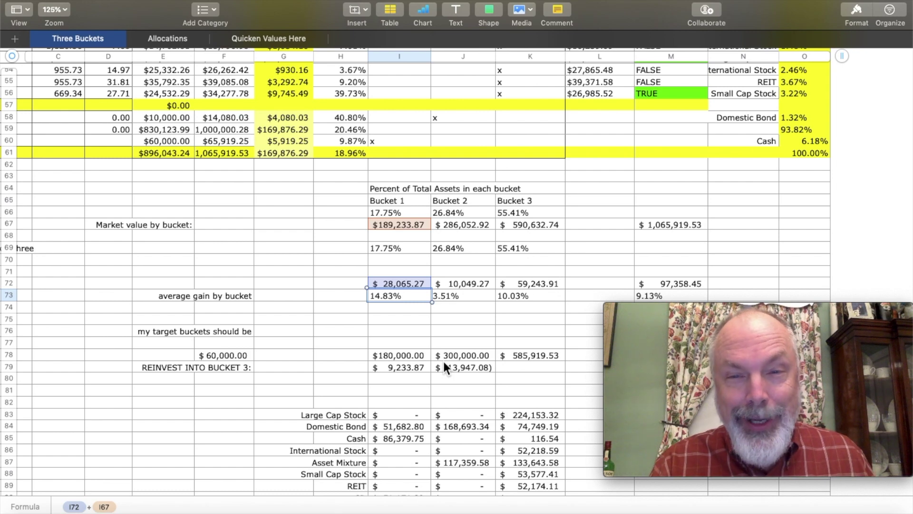
pyautogui.scroll(-3, 444, 363)
pyautogui.hscroll(2, 444, 363)
# Inspect the SUMIFS formula in I84 for Bucket 1 Domestic Bond
pyautogui.scroll(-1, 443, 358)
pyautogui.hscroll(1, 443, 359)
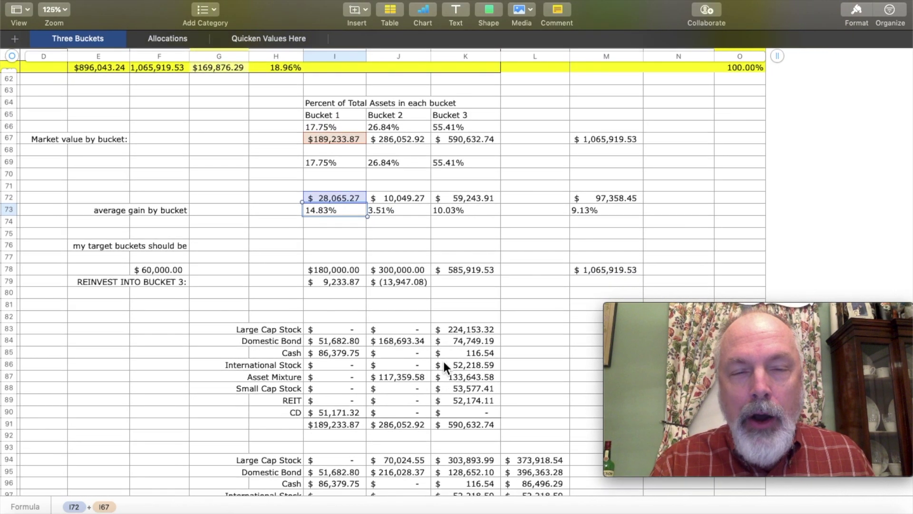
pyautogui.click(339, 339)
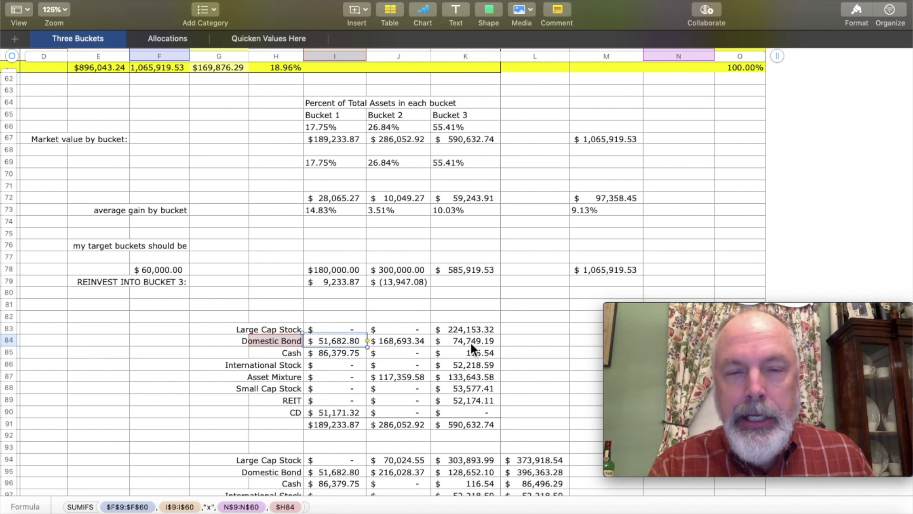
# View the stacked Asset Allocation within Buckets chart, then go to Quicken Values Here
pyautogui.scroll(-5, 346, 398)
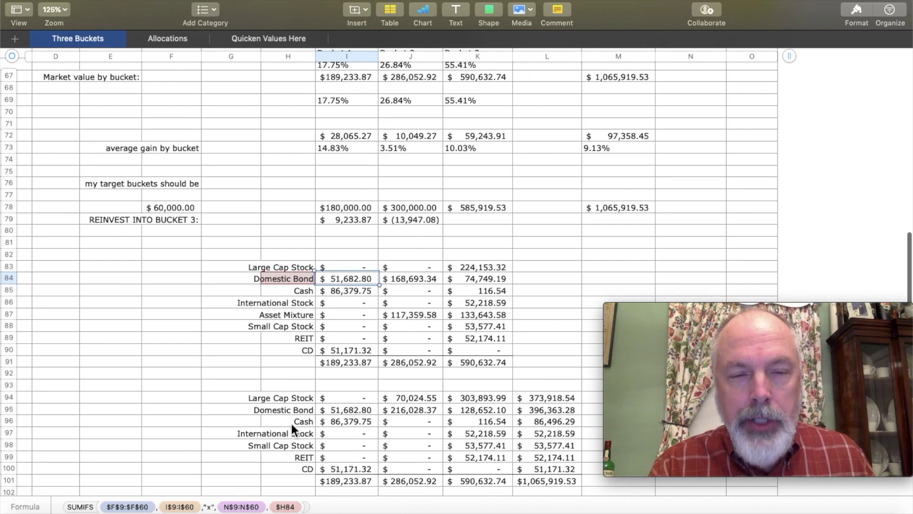
pyautogui.scroll(-5, 352, 343)
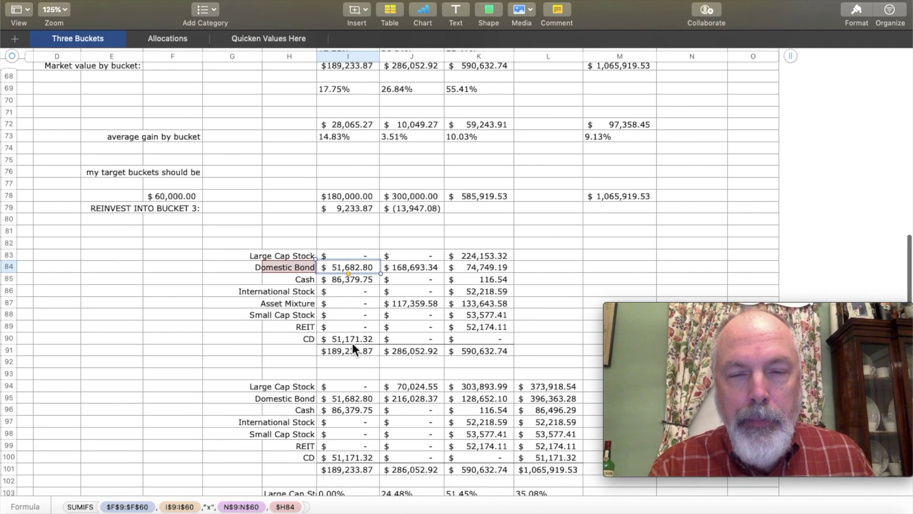
pyautogui.scroll(-5, 352, 343)
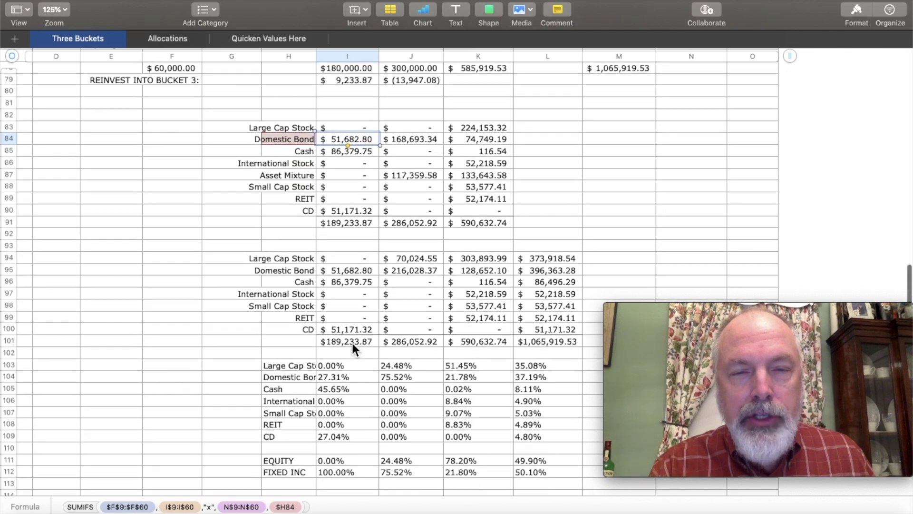
pyautogui.scroll(-2, 347, 373)
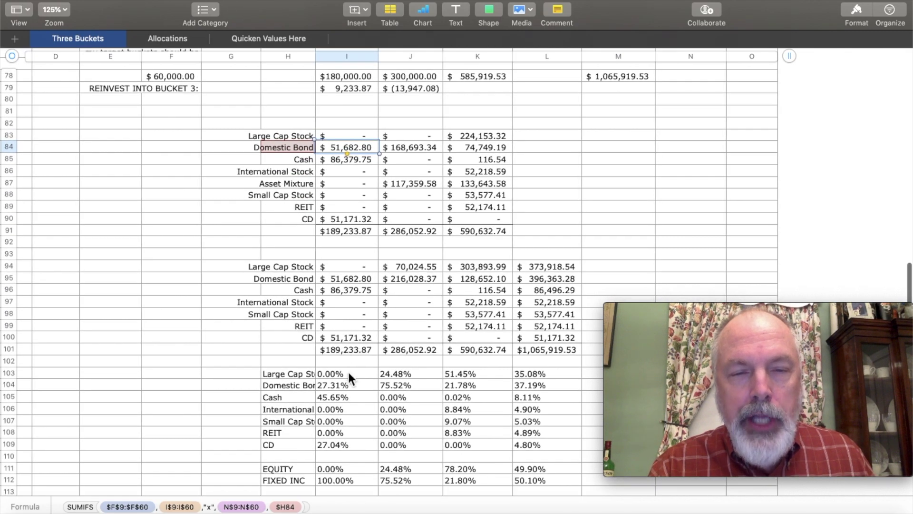
pyautogui.hscroll(3, 348, 372)
pyautogui.hscroll(10, 344, 372)
pyautogui.scroll(20, 338, 371)
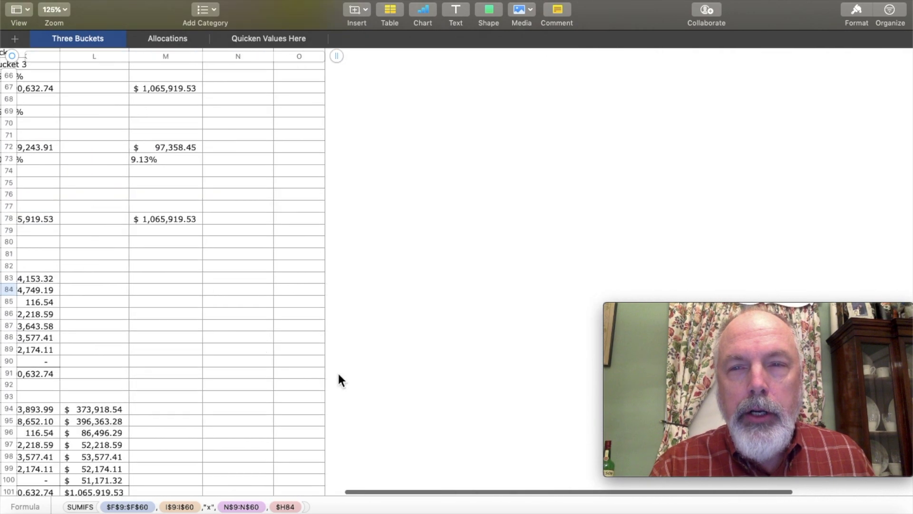
pyautogui.scroll(2, 339, 379)
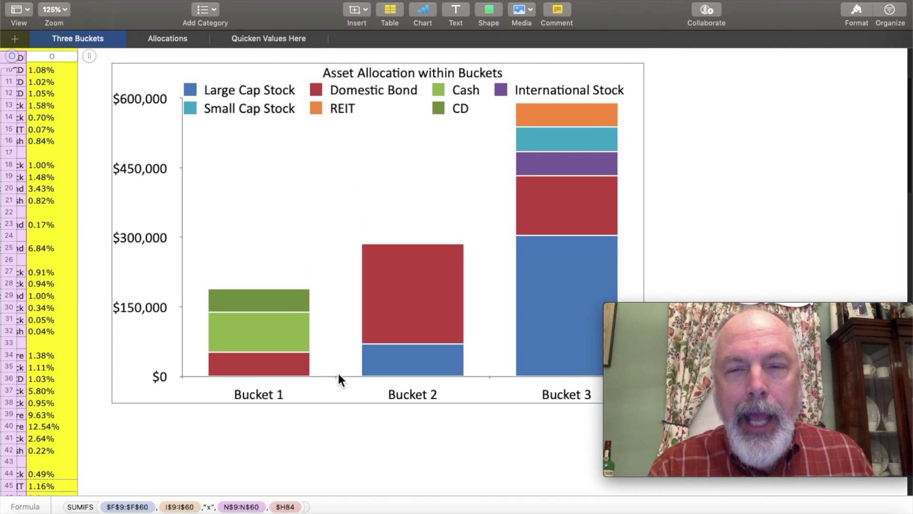
pyautogui.hscroll(-1, 340, 379)
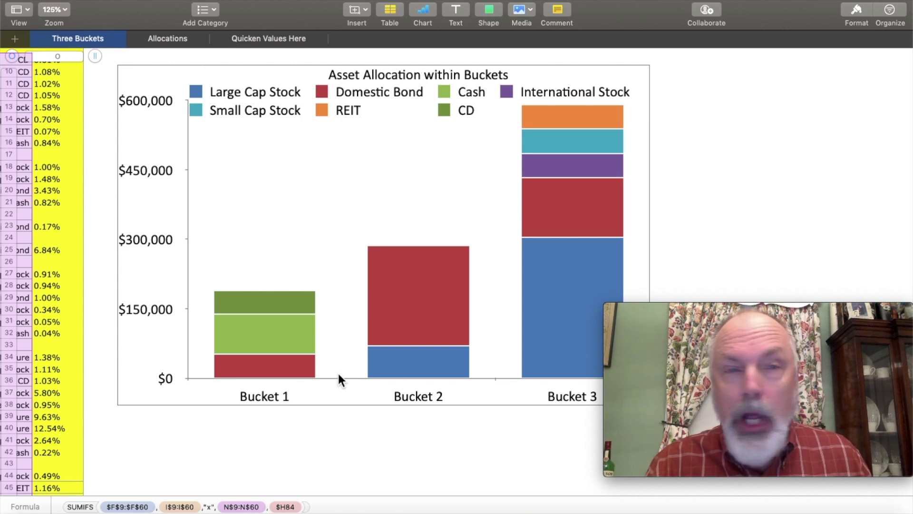
pyautogui.click(281, 41)
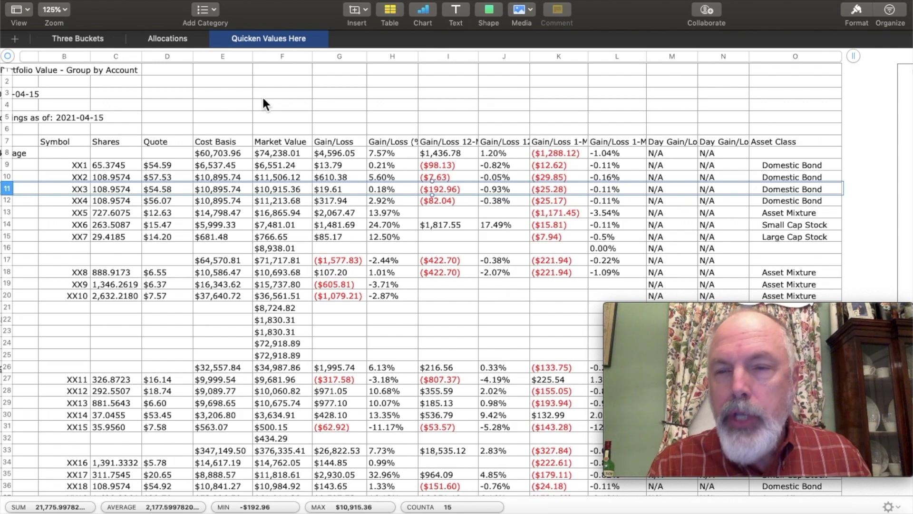
# Scroll to the top-left of the Quicken Values Here holdings report
pyautogui.hscroll(-3, 261, 96)
pyautogui.scroll(1, 262, 95)
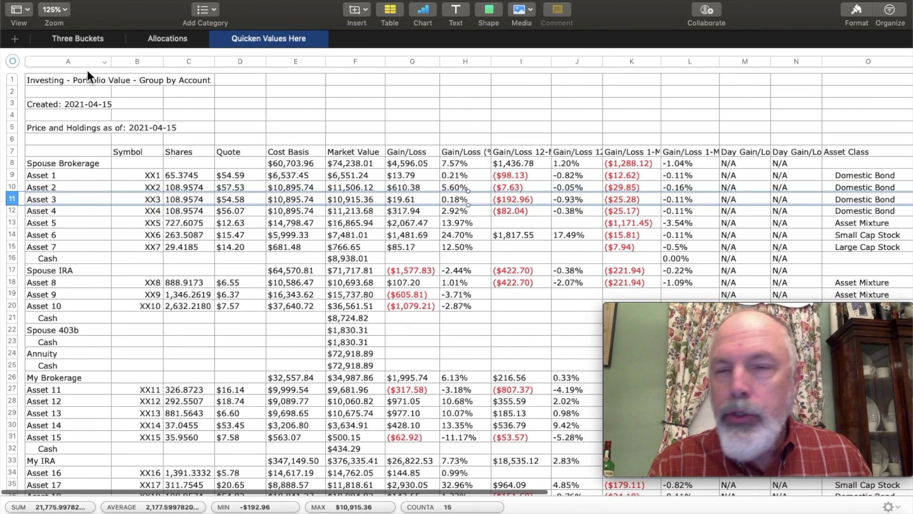